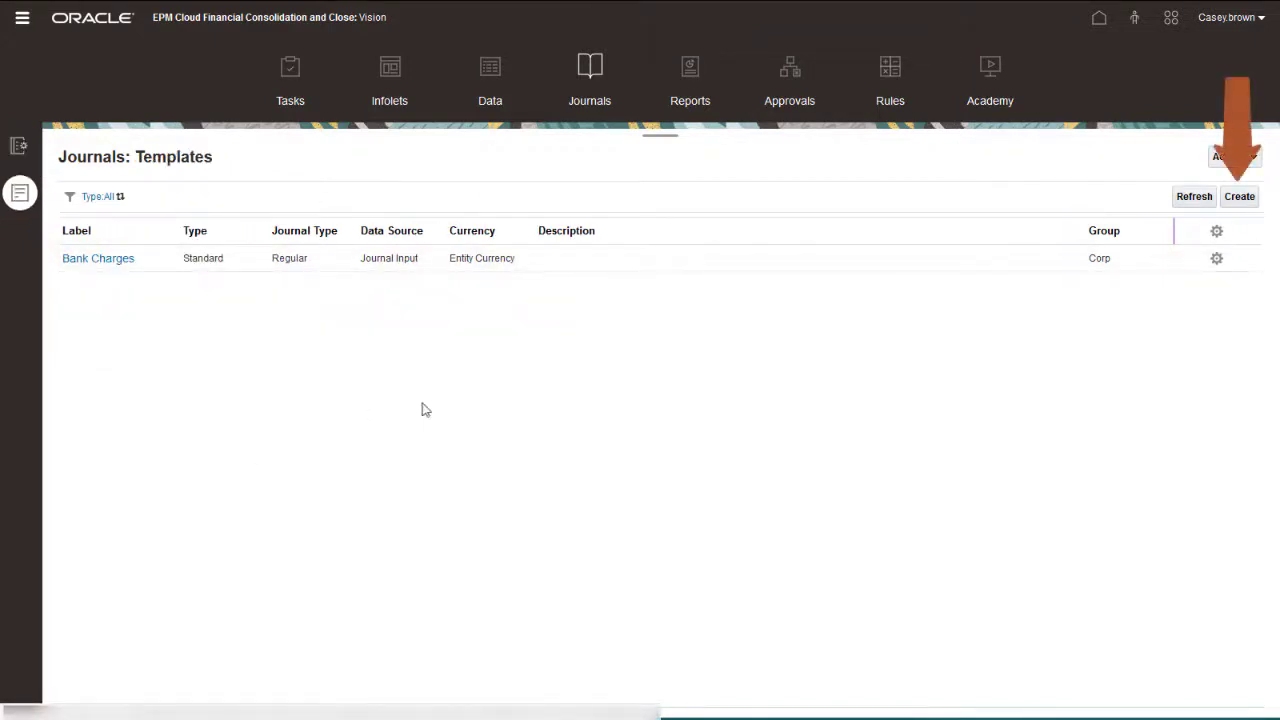
# Create a new journal template labelled 'Adjust Checking' with description 'Adjust BNK1 checking account'
pyautogui.click(1242, 196)
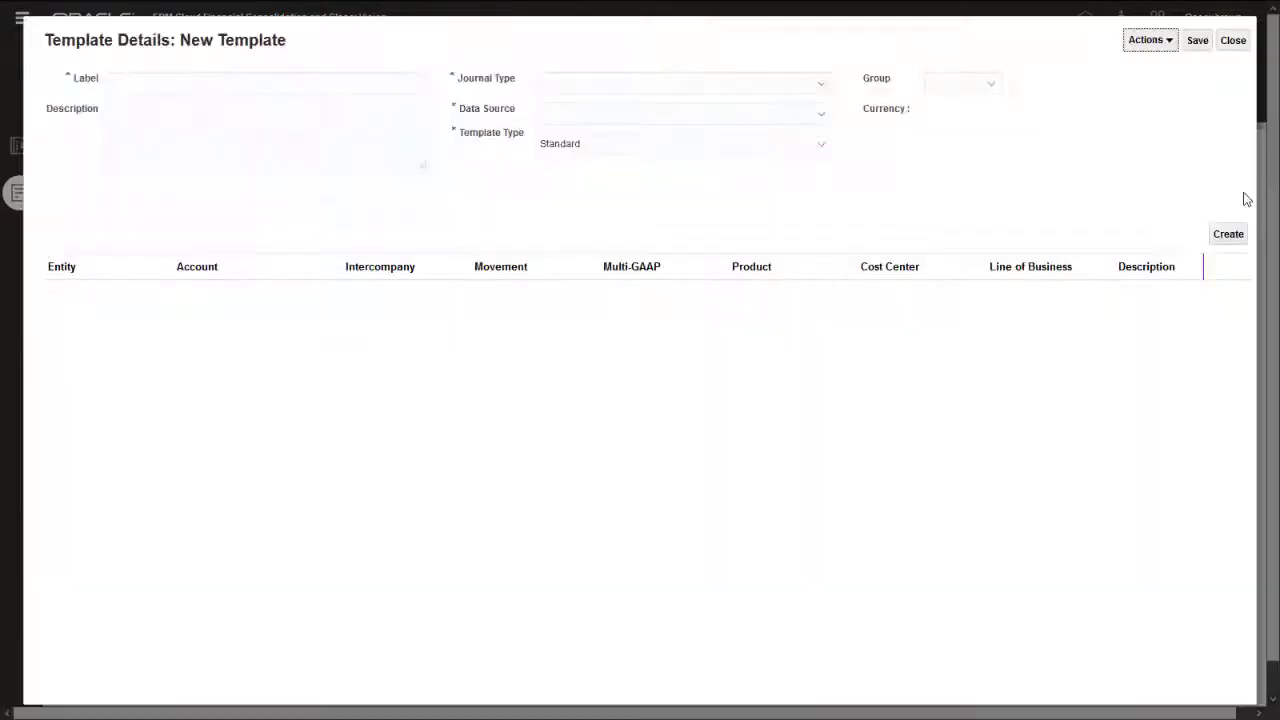
pyautogui.click(145, 86)
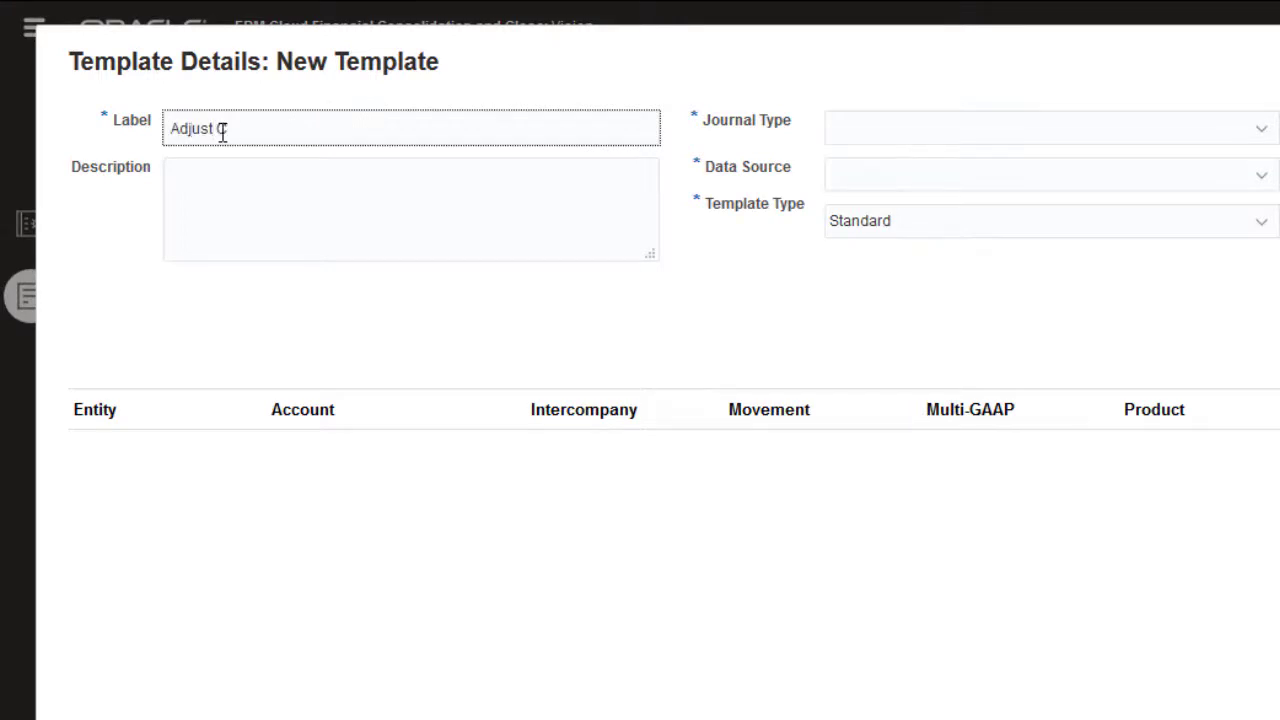
pyautogui.click(216, 181)
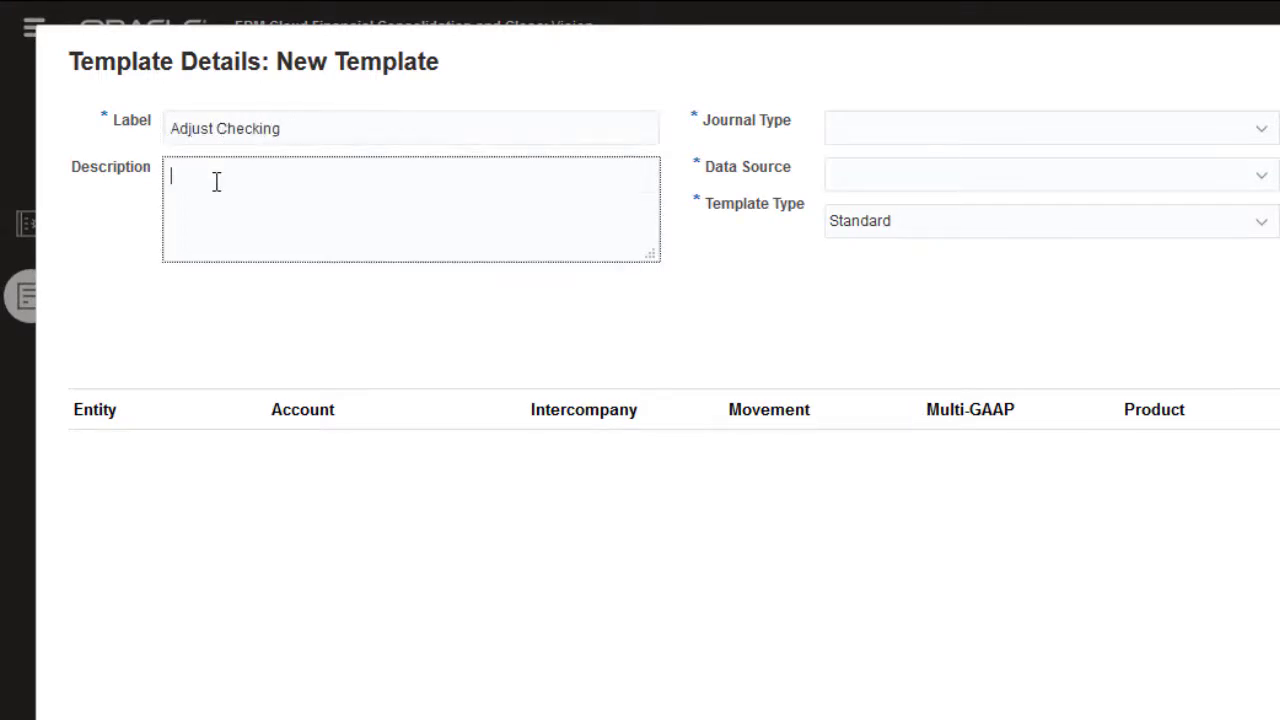
pyautogui.write('Adjust BNK1 checking account')
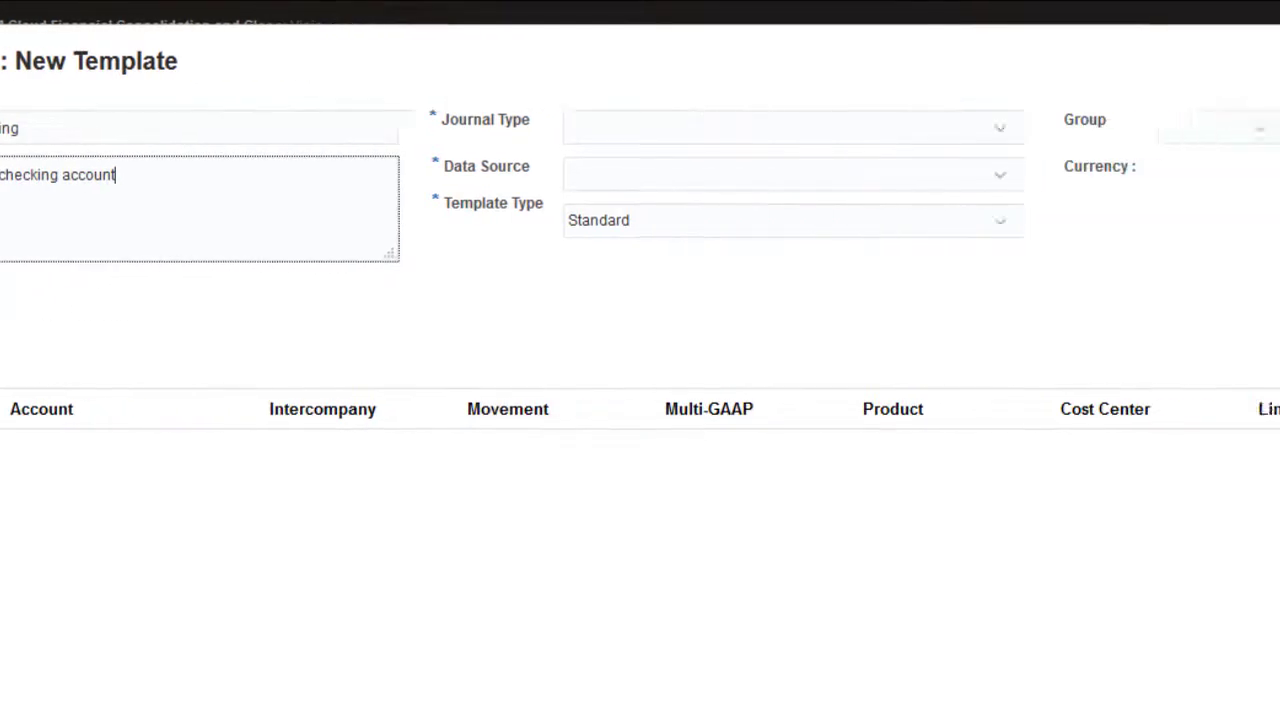
pyautogui.click(660, 132)
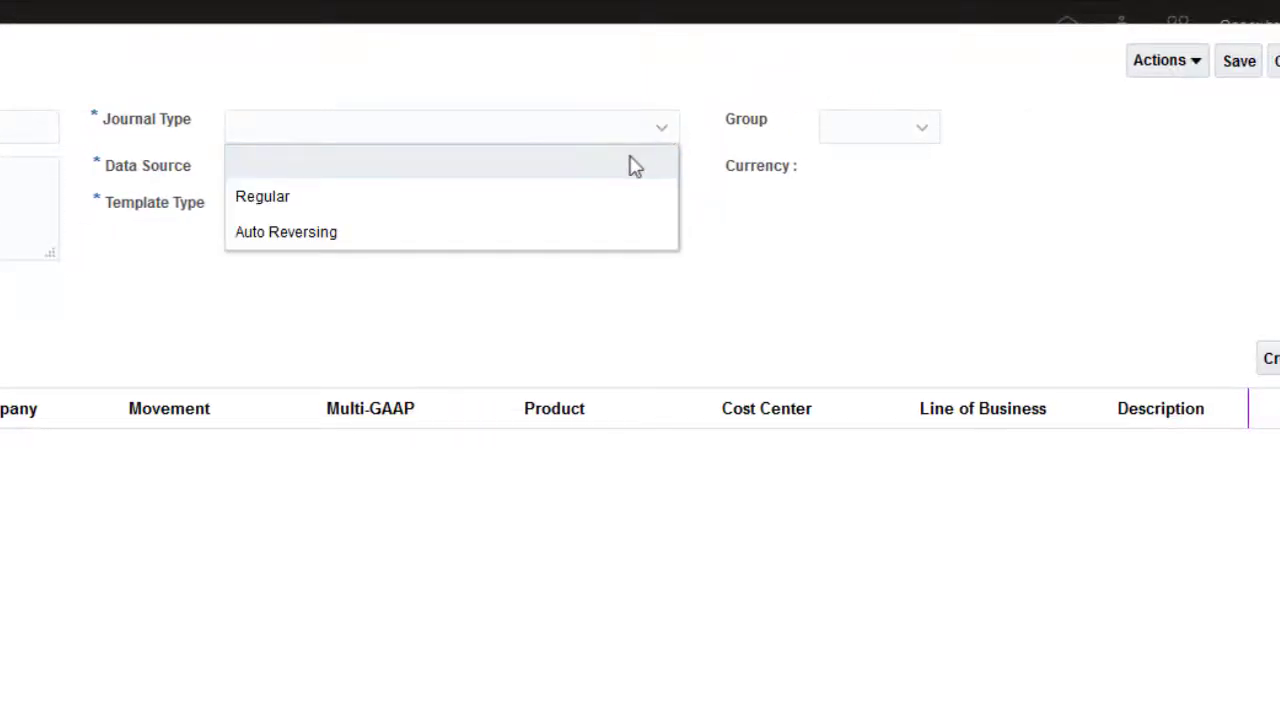
# Set the template to Regular journal type, Corp group, Journal Input source and Standard template type
pyautogui.click(597, 196)
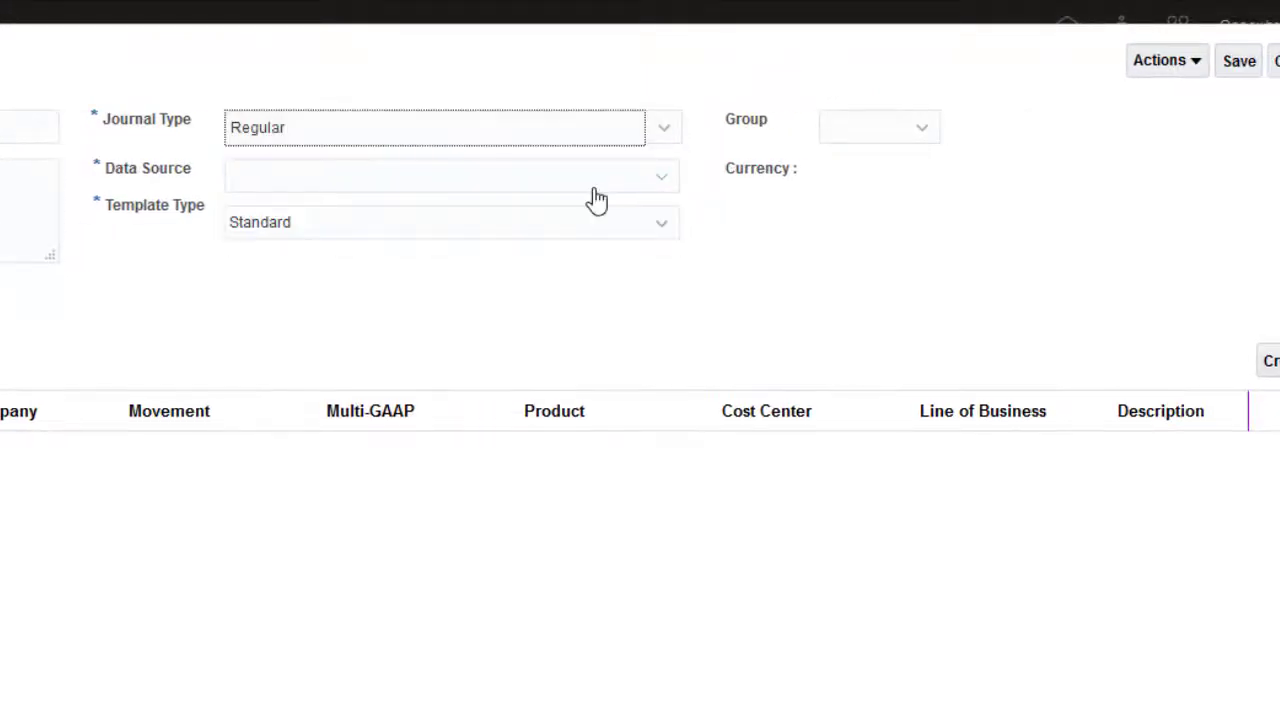
pyautogui.click(920, 132)
pyautogui.click(903, 204)
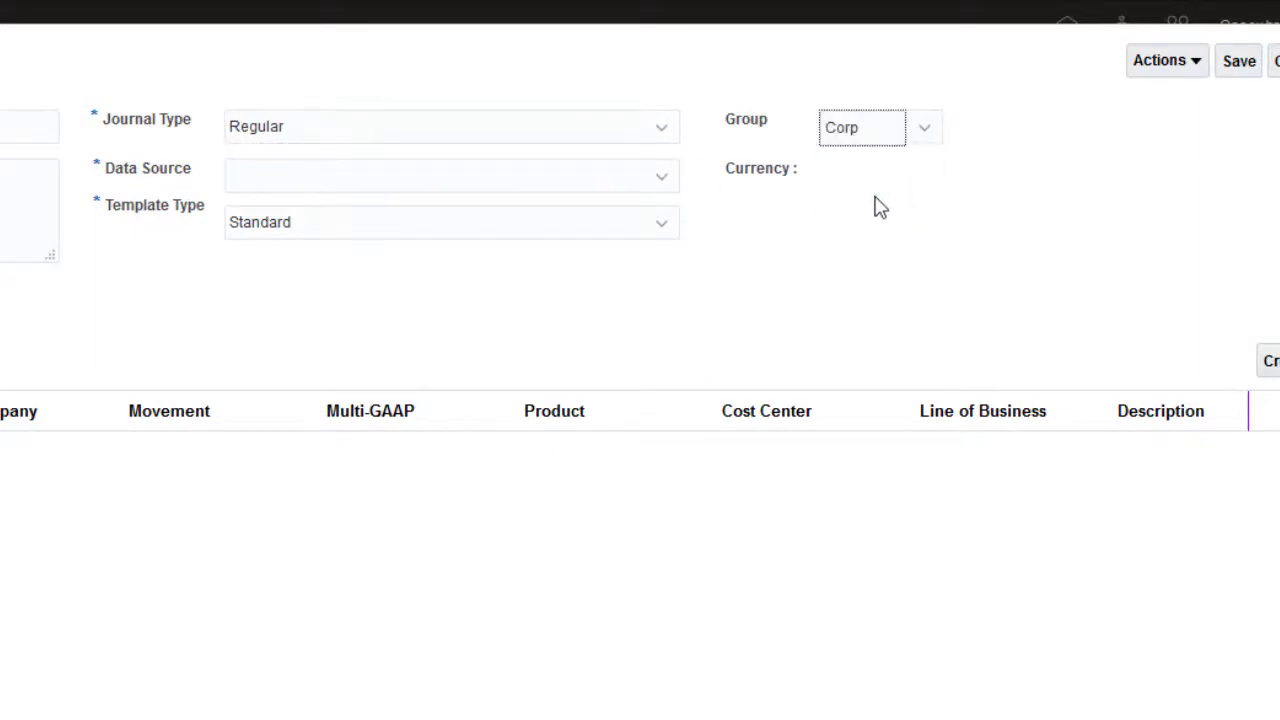
pyautogui.click(663, 186)
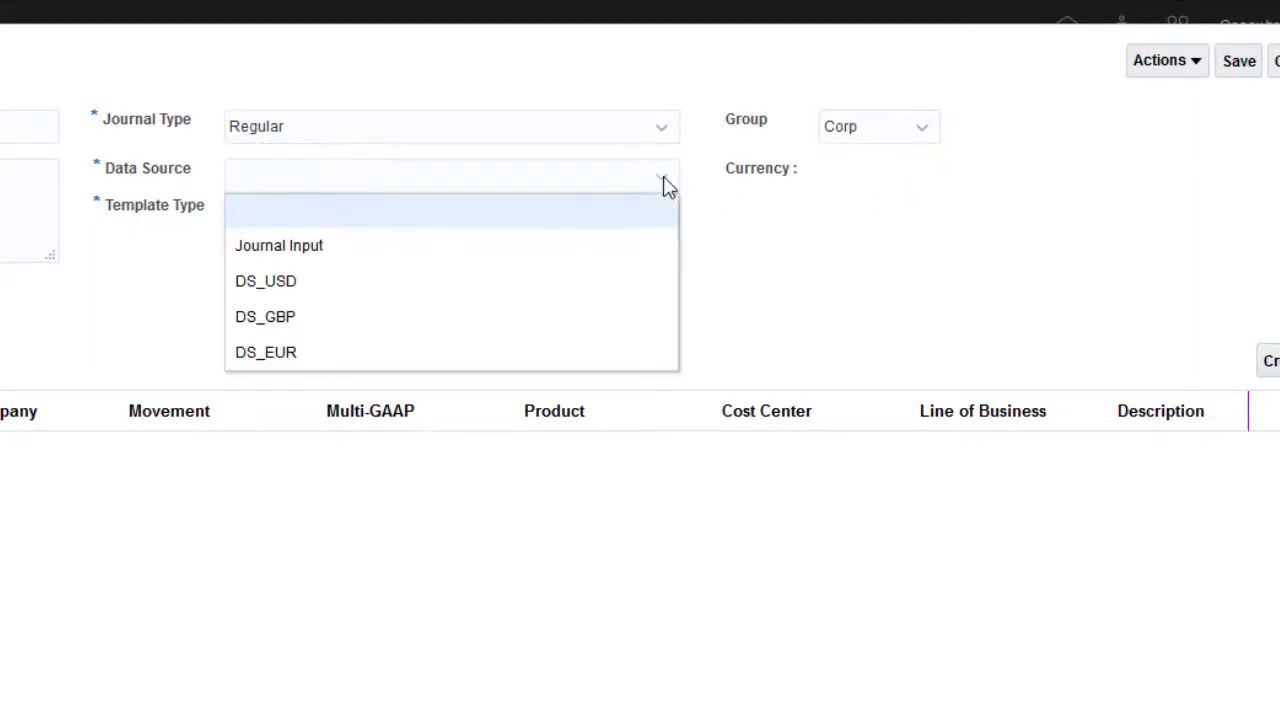
pyautogui.click(574, 246)
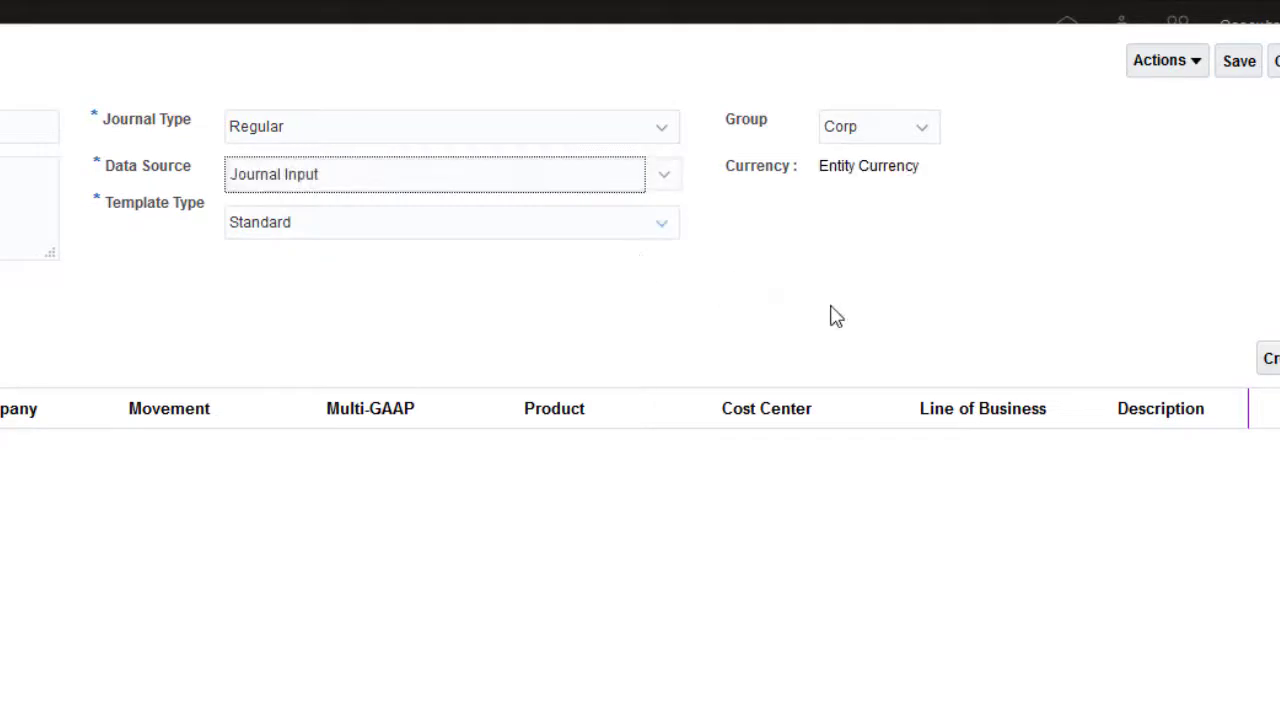
pyautogui.click(664, 228)
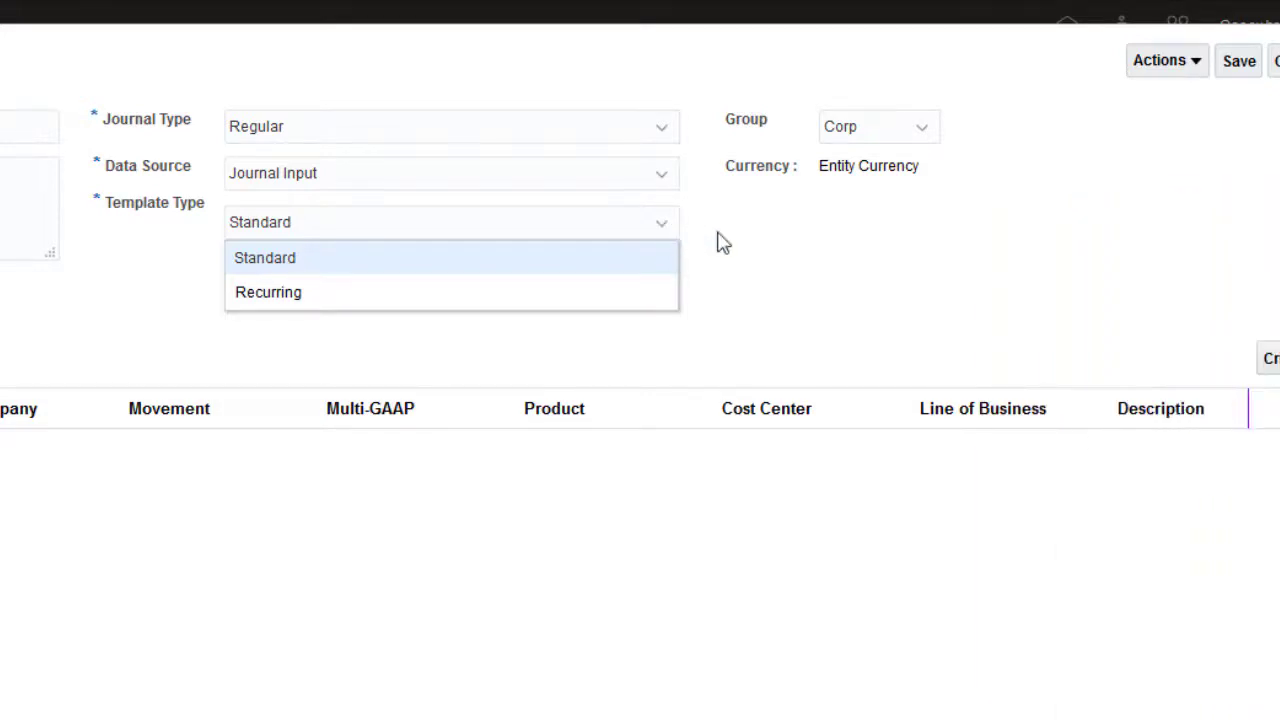
pyautogui.click(863, 266)
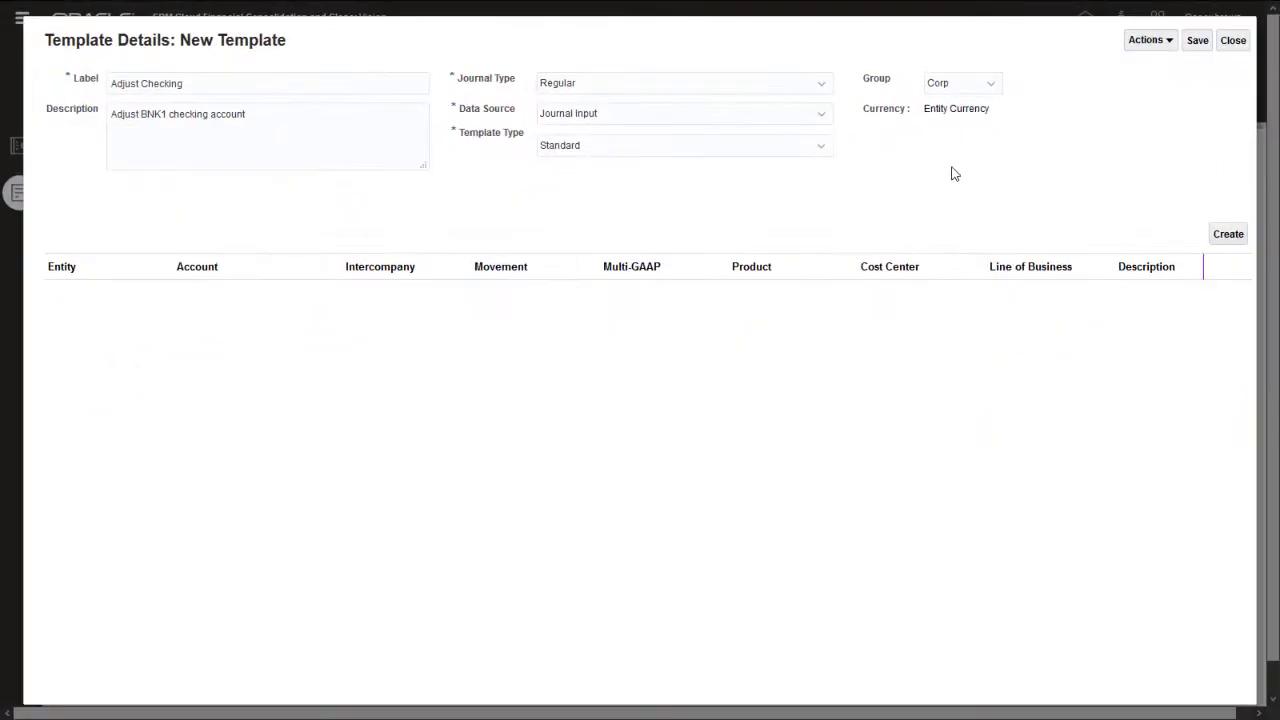
pyautogui.click(1228, 235)
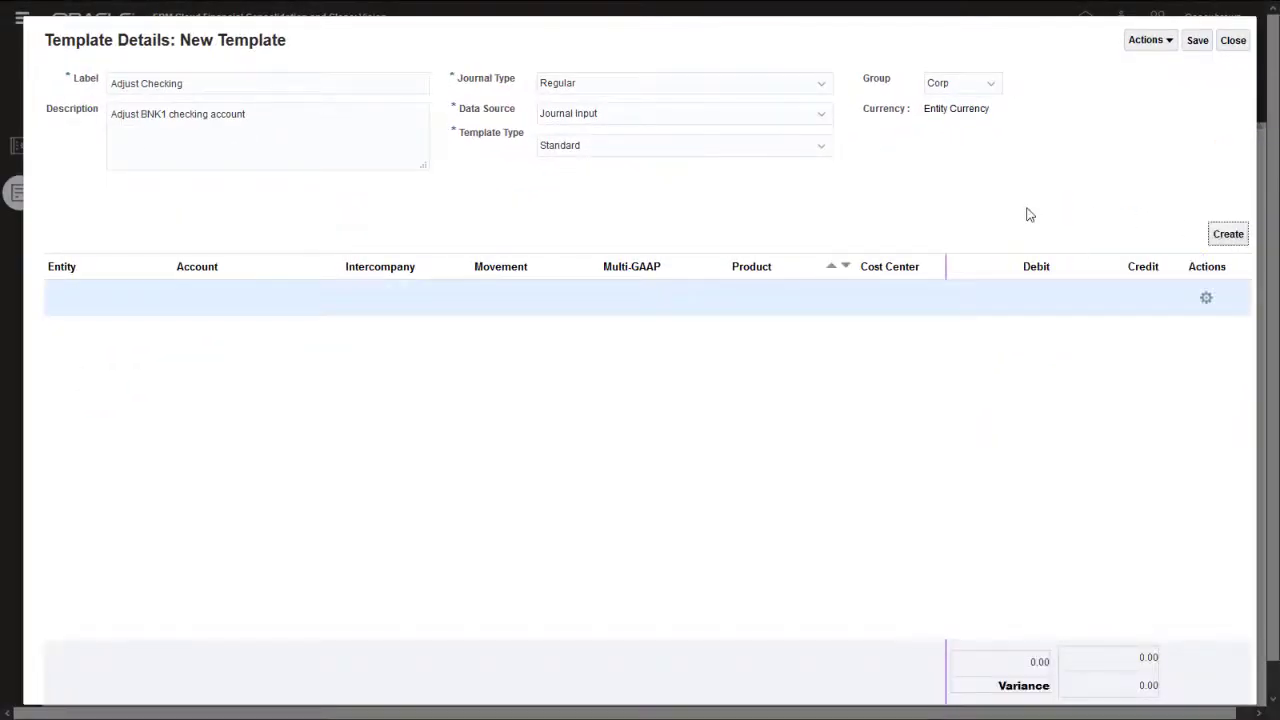
# Fill the first line: North Division, BNK1 Checking Account, No Intercompany, Changes in Cash, Local GAAP, No Product, Division US, No Line of Business
pyautogui.click(81, 297)
pyautogui.write('North Division')
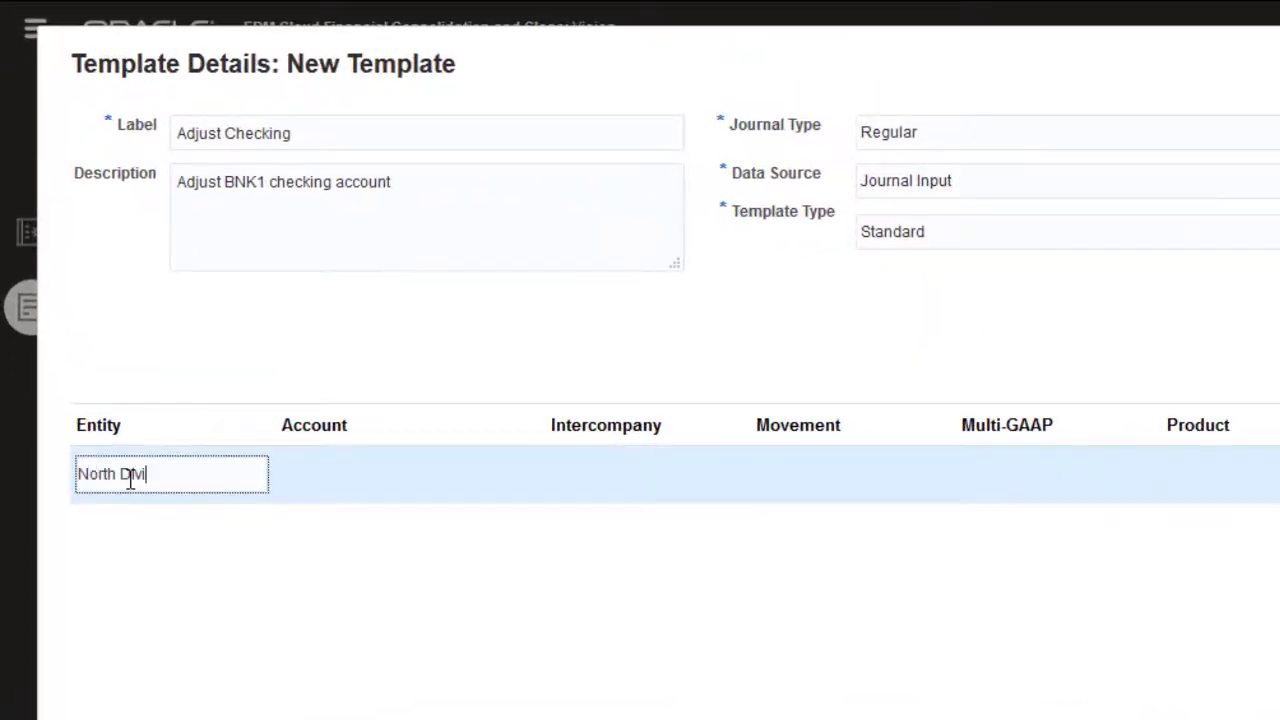
pyautogui.press('Tab')
pyautogui.write('BNK1  Checking Account')
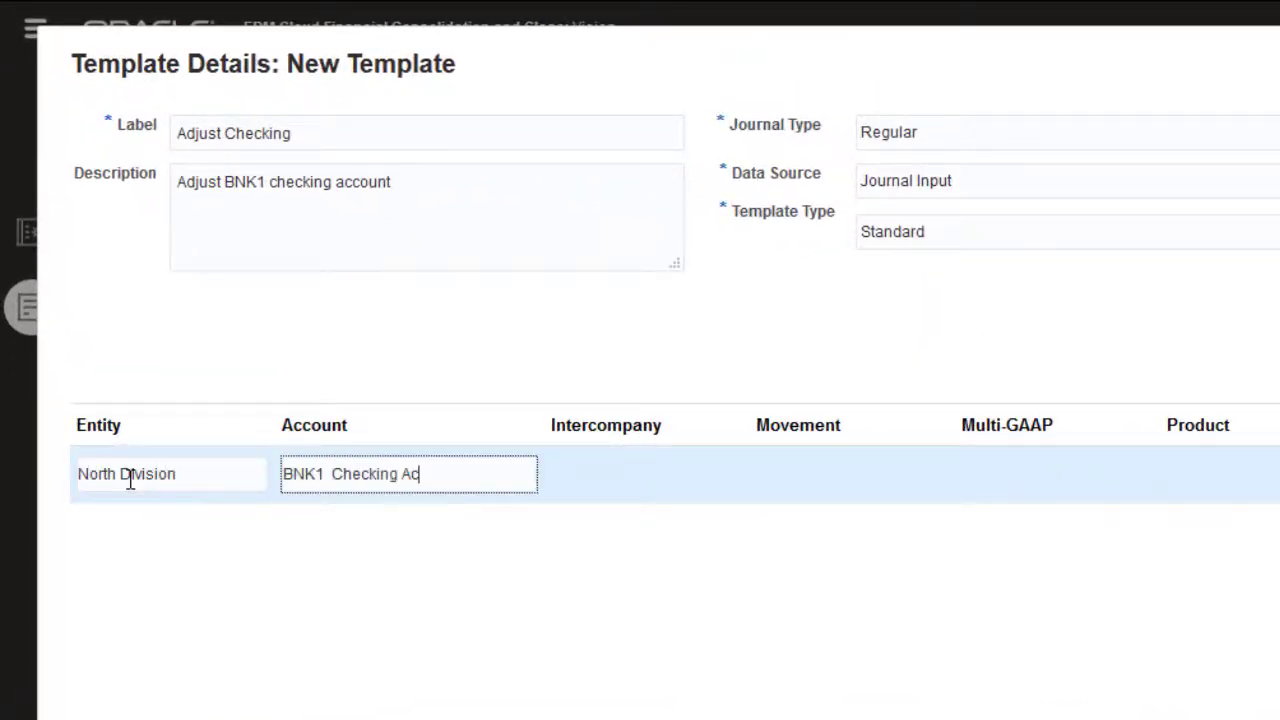
pyautogui.press('Tab')
pyautogui.write('No Intercompany')
pyautogui.press('Tab')
pyautogui.write('Changes in Cash')
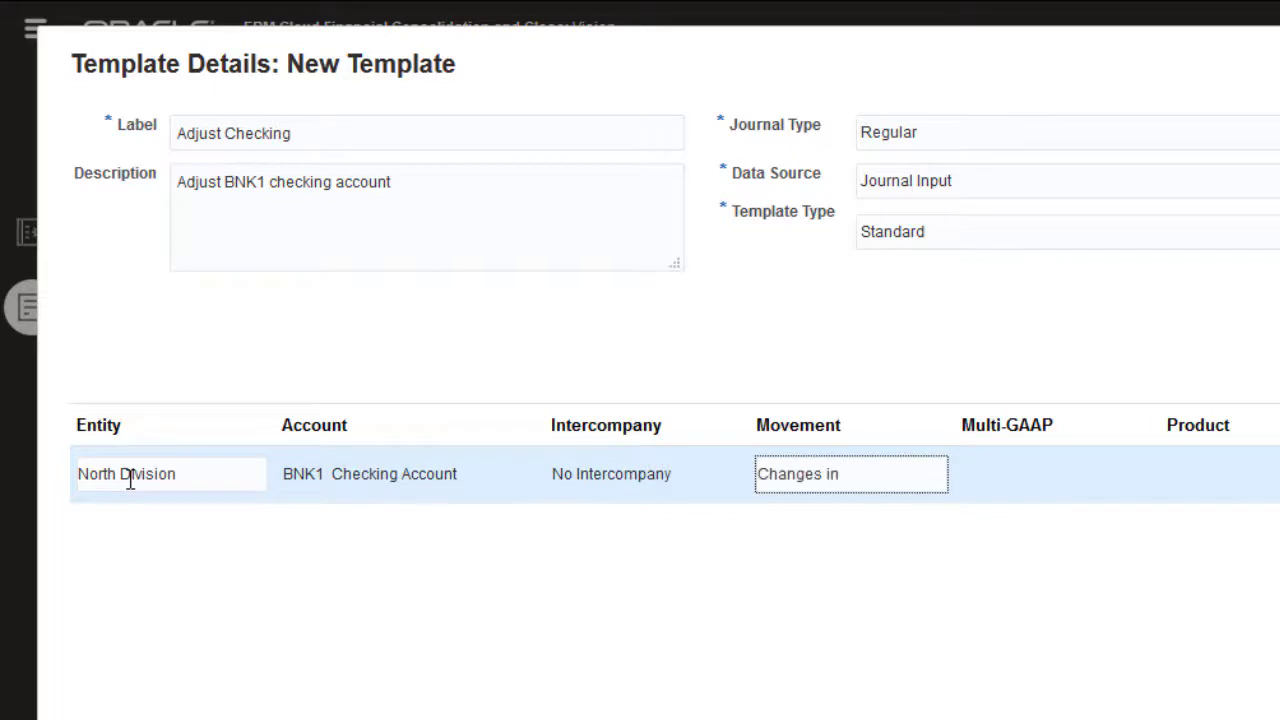
pyautogui.press('Tab')
pyautogui.write('Local GAAP')
pyautogui.press('Tab')
pyautogui.write('No Product')
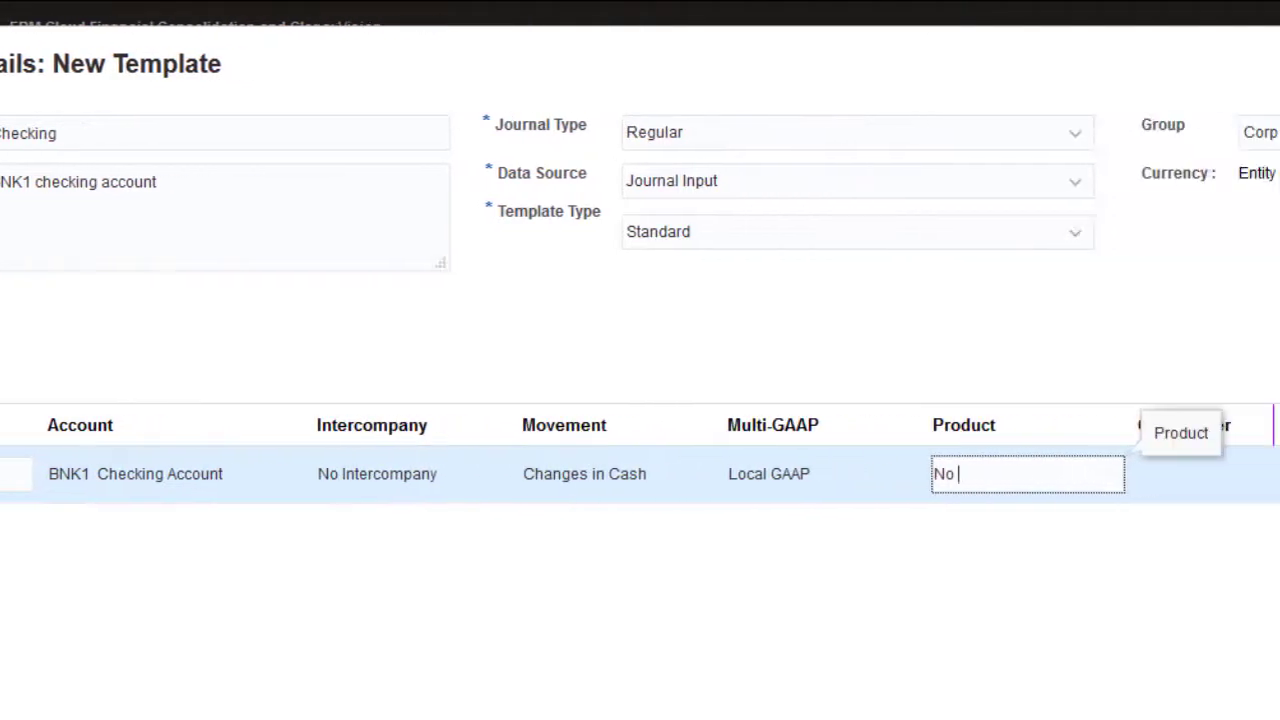
pyautogui.press('Tab')
pyautogui.write('Division US')
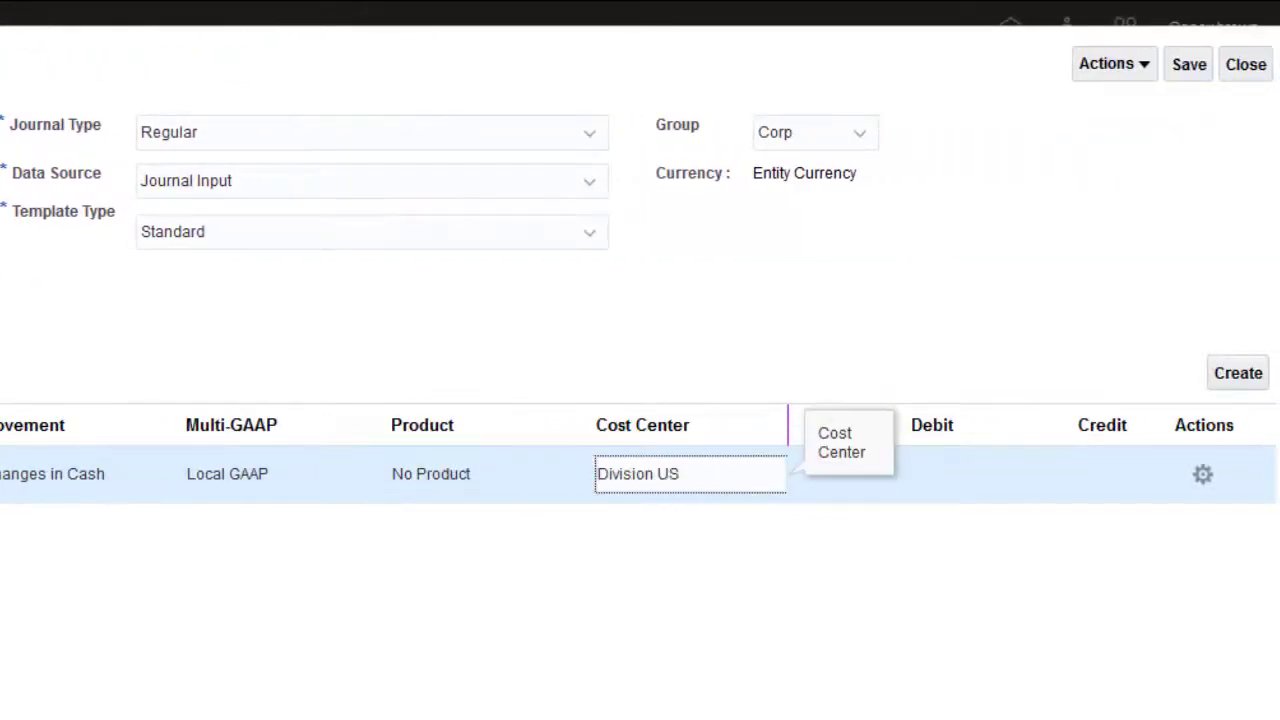
pyautogui.press('Tab')
pyautogui.write('No Line of Business')
pyautogui.press('Tab')
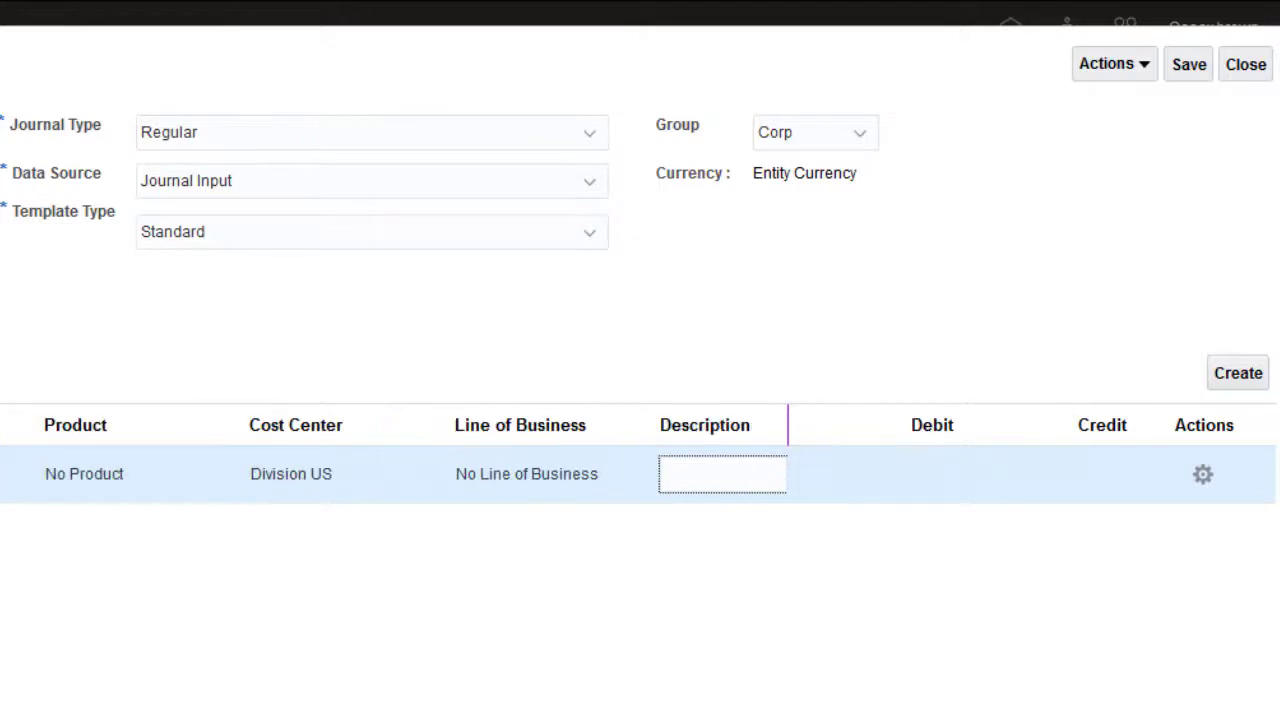
# Add a second North Division line with account Cash and save the template
pyautogui.click(1238, 373)
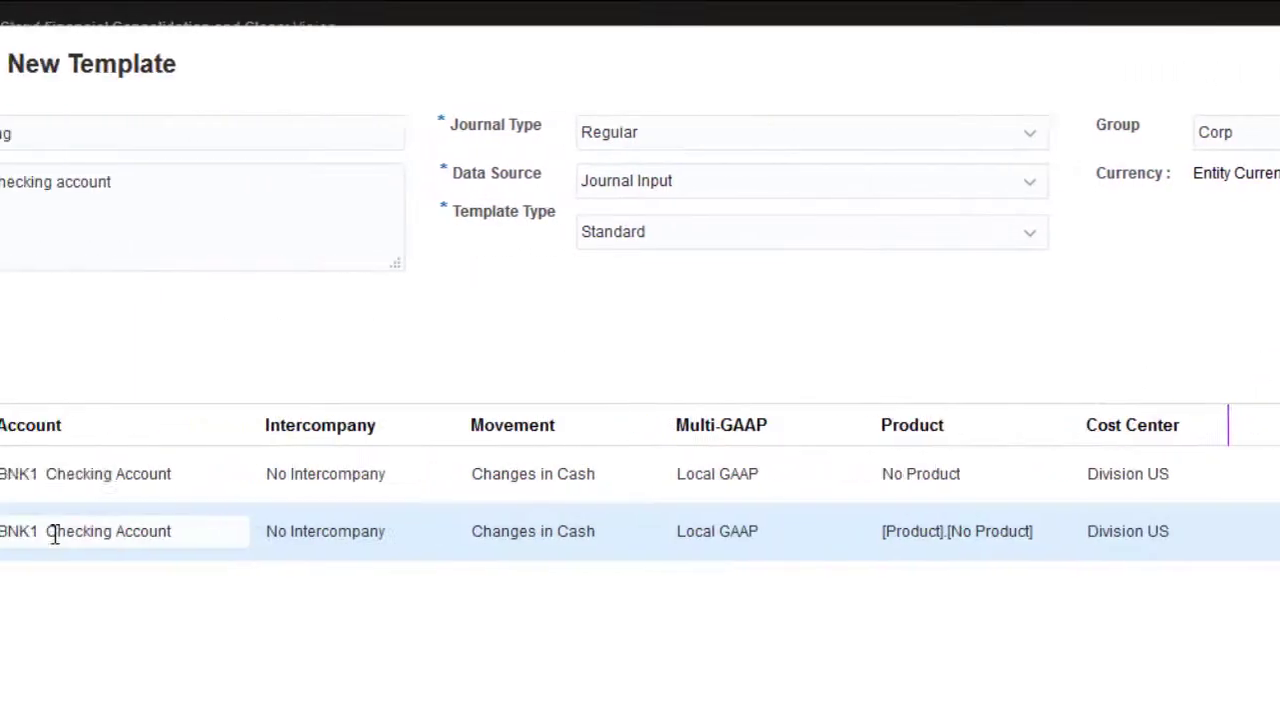
pyautogui.press('Tab')
pyautogui.press('BackSpace')
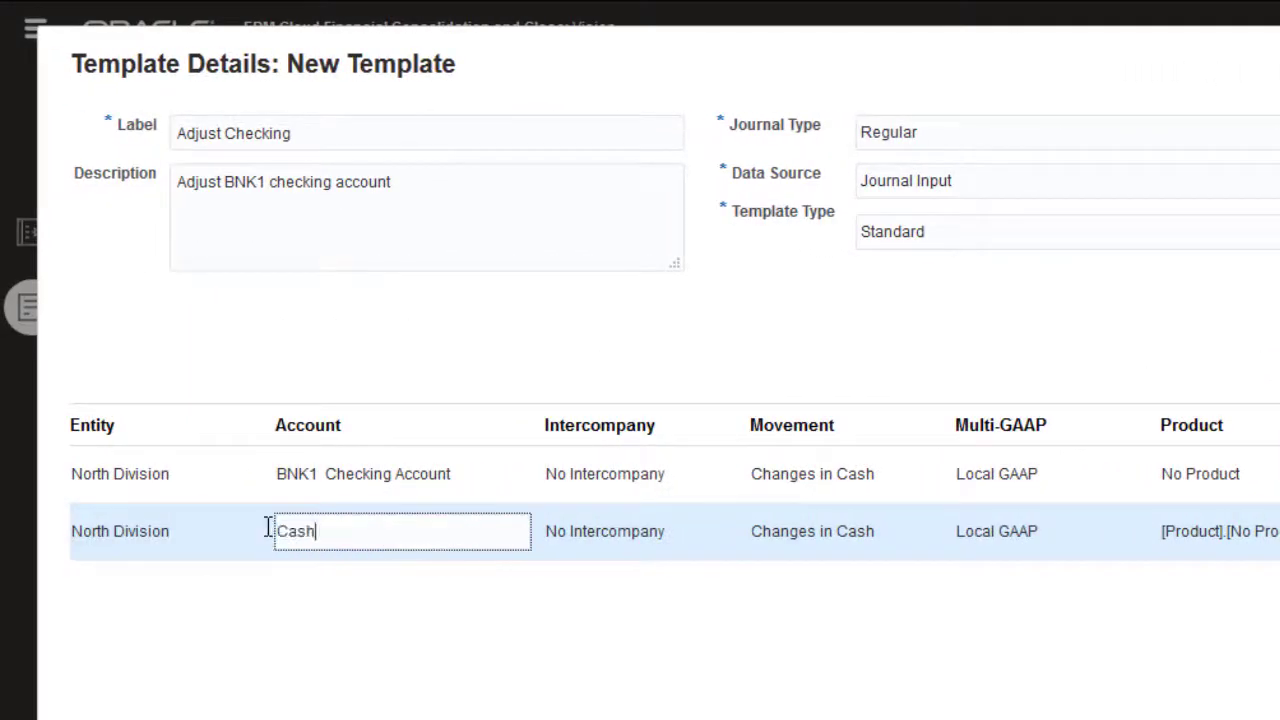
pyautogui.press('Tab')
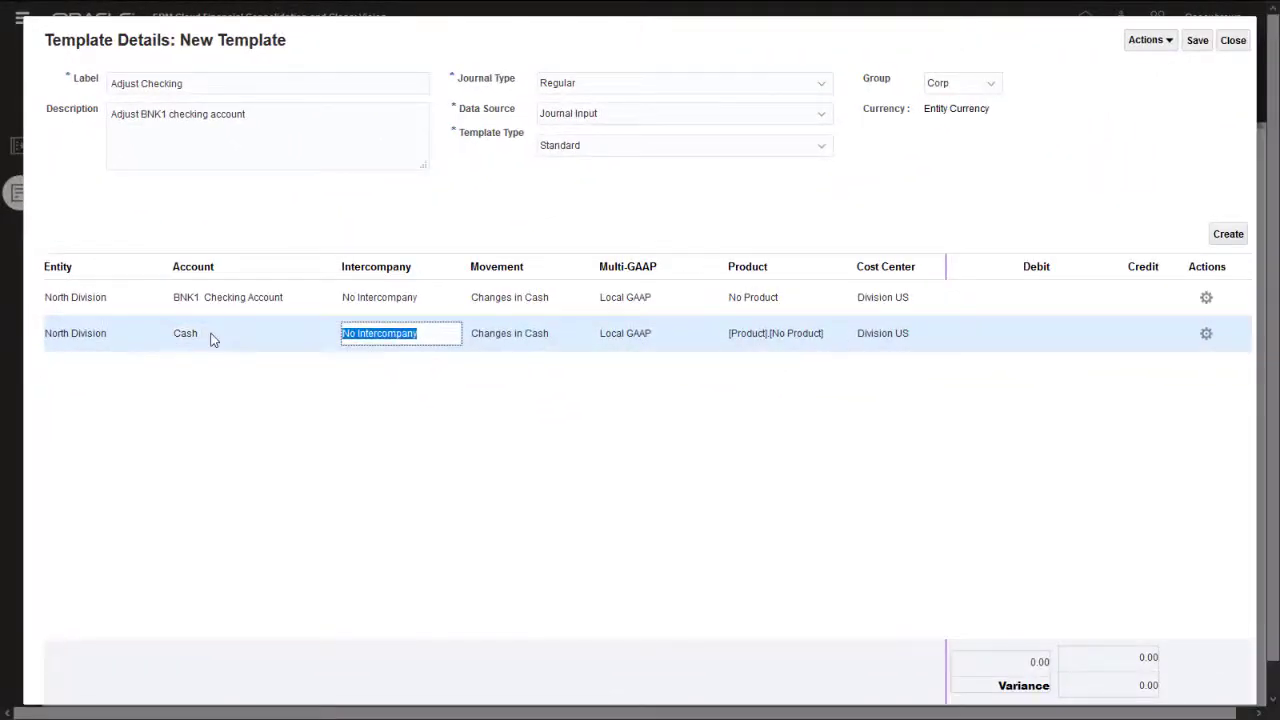
pyautogui.click(1197, 41)
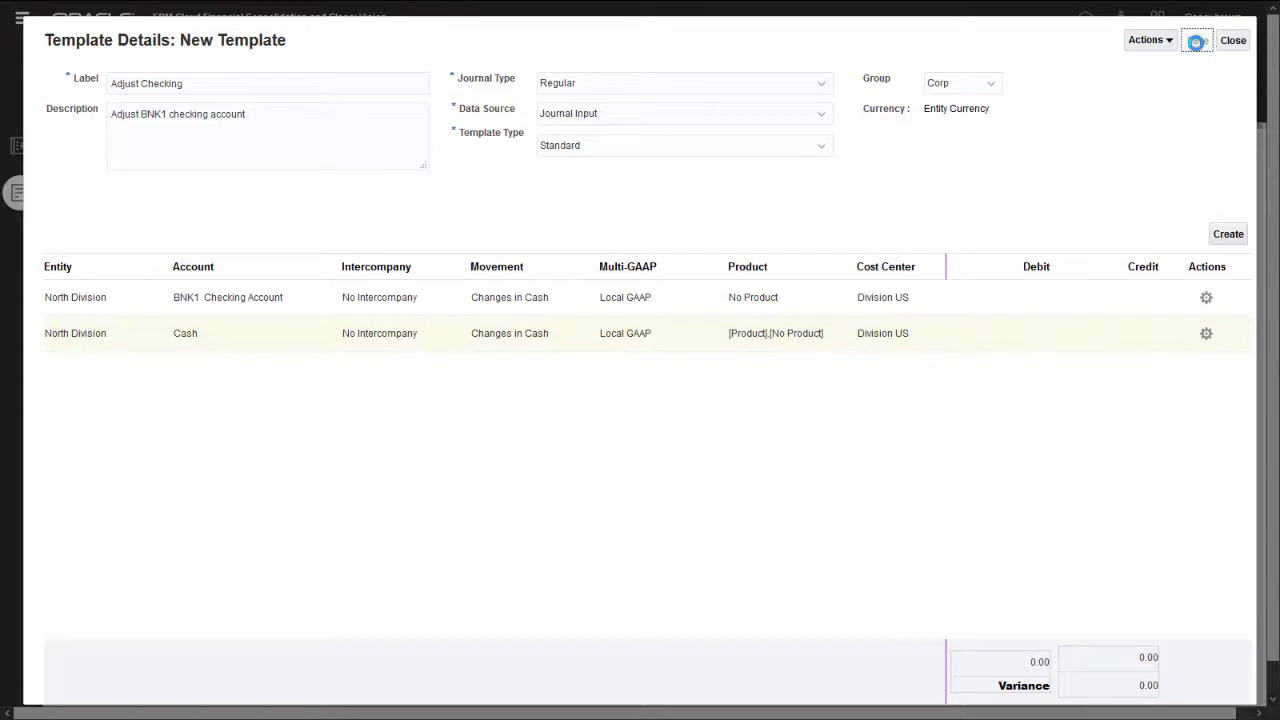
pyautogui.click(1233, 42)
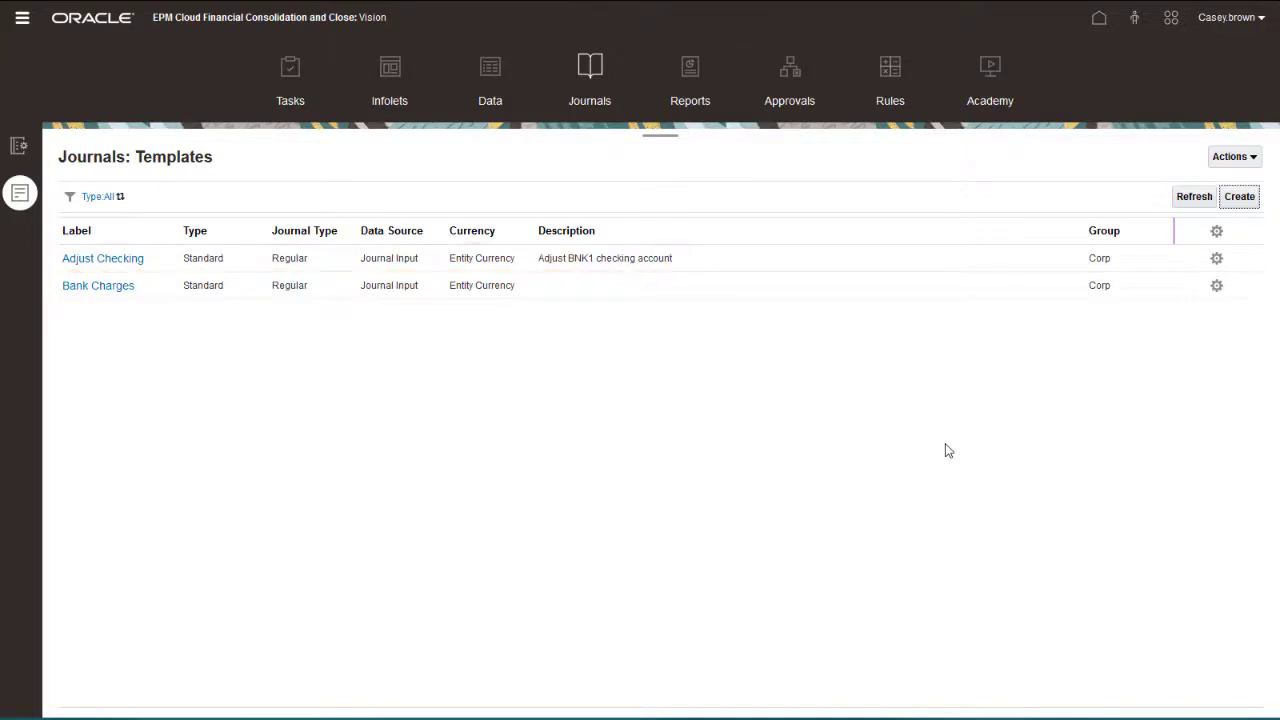
# Switch the Manage Journals list to period Jun and reload it
pyautogui.click(20, 148)
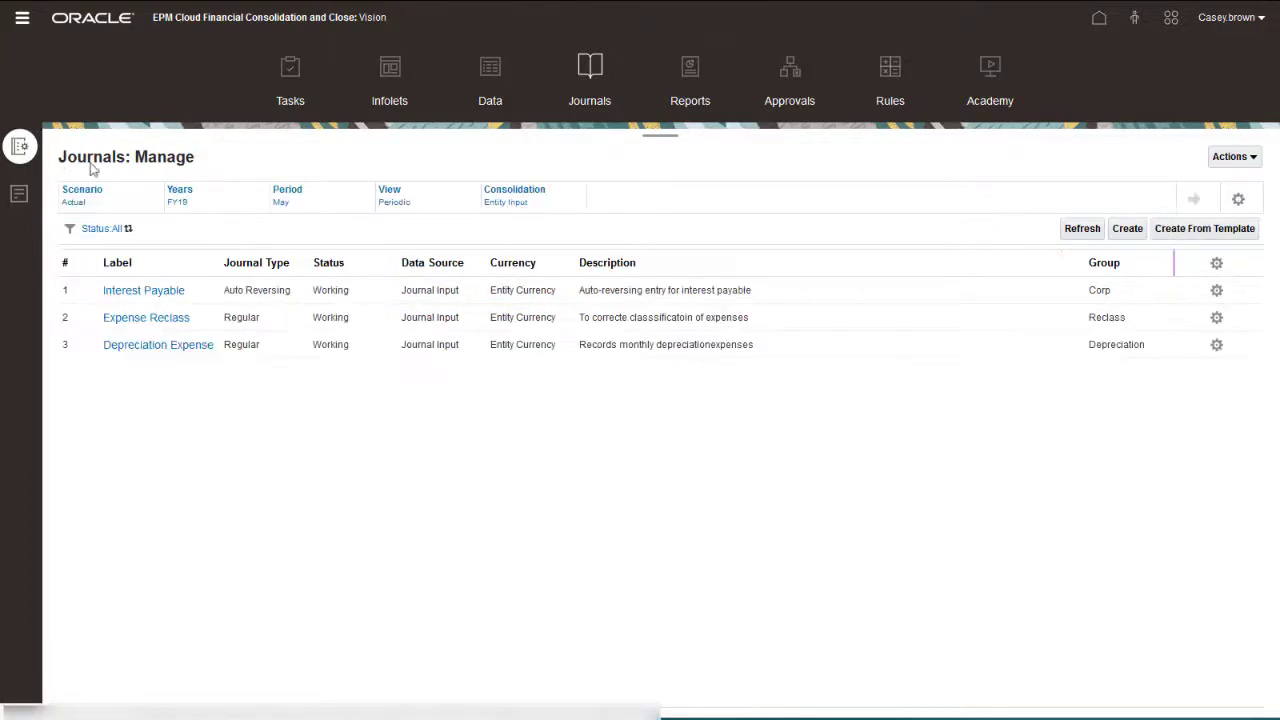
pyautogui.click(280, 200)
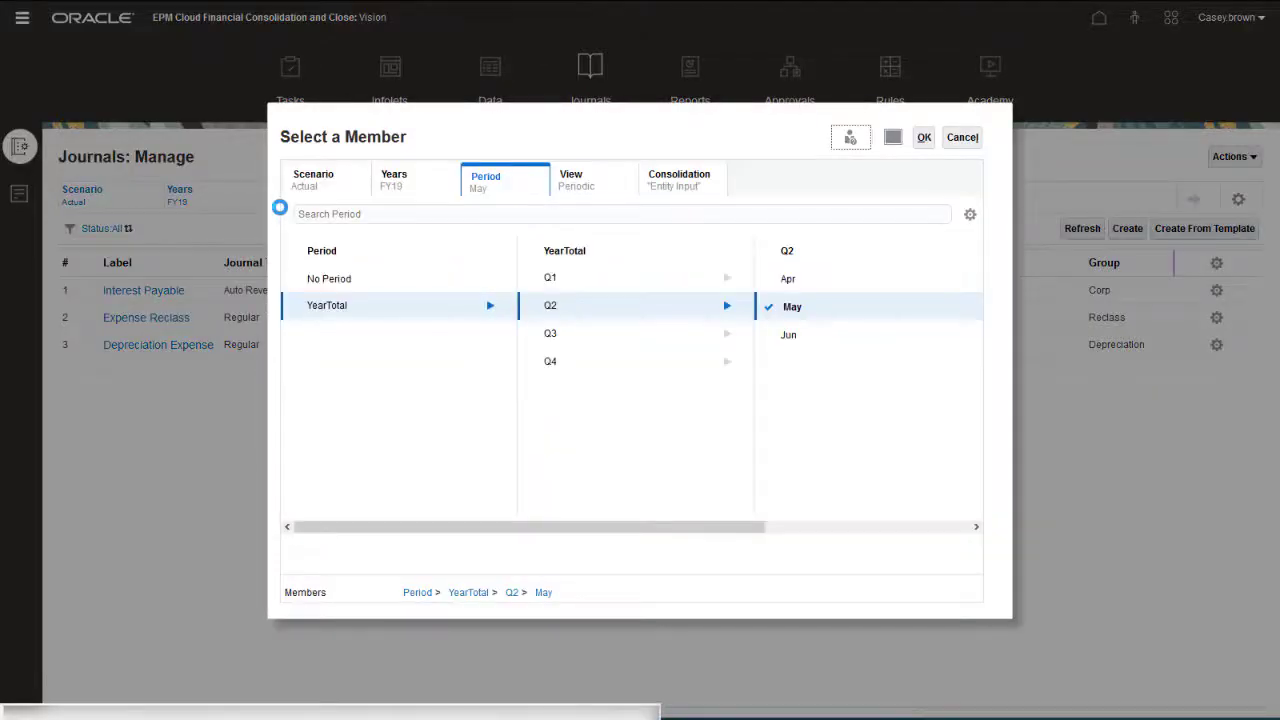
pyautogui.click(775, 335)
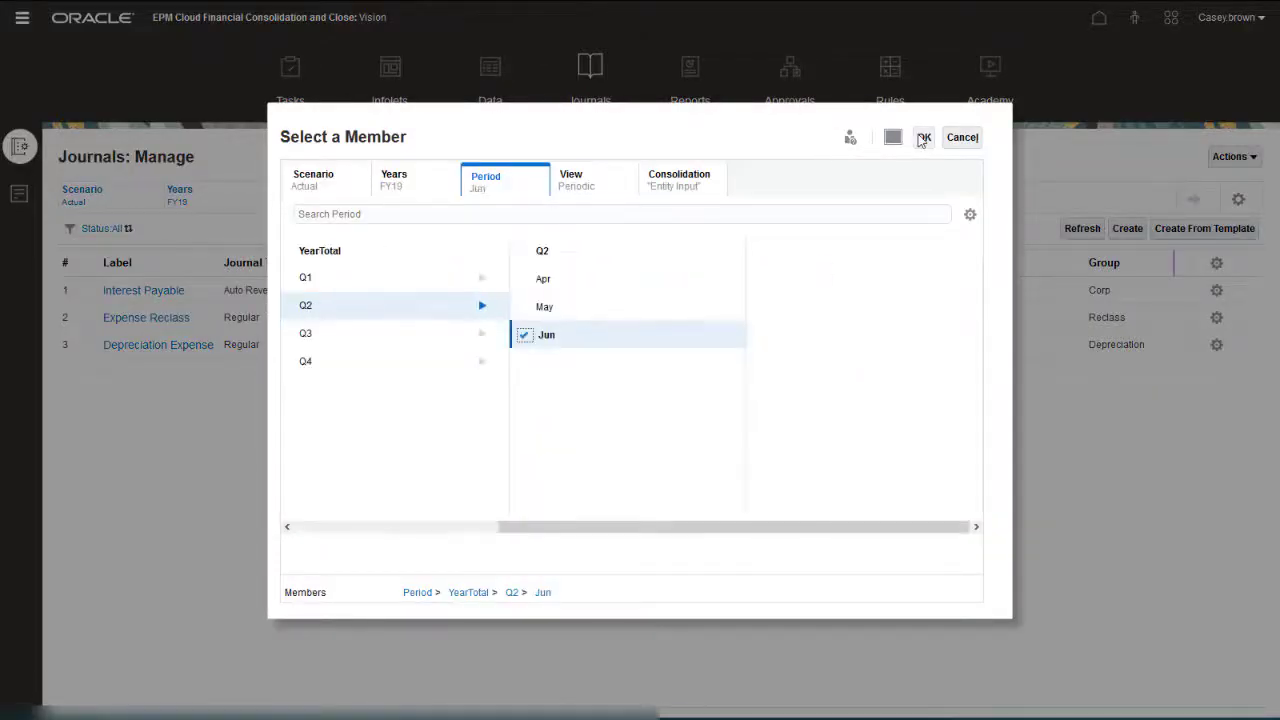
pyautogui.click(922, 138)
pyautogui.click(1195, 200)
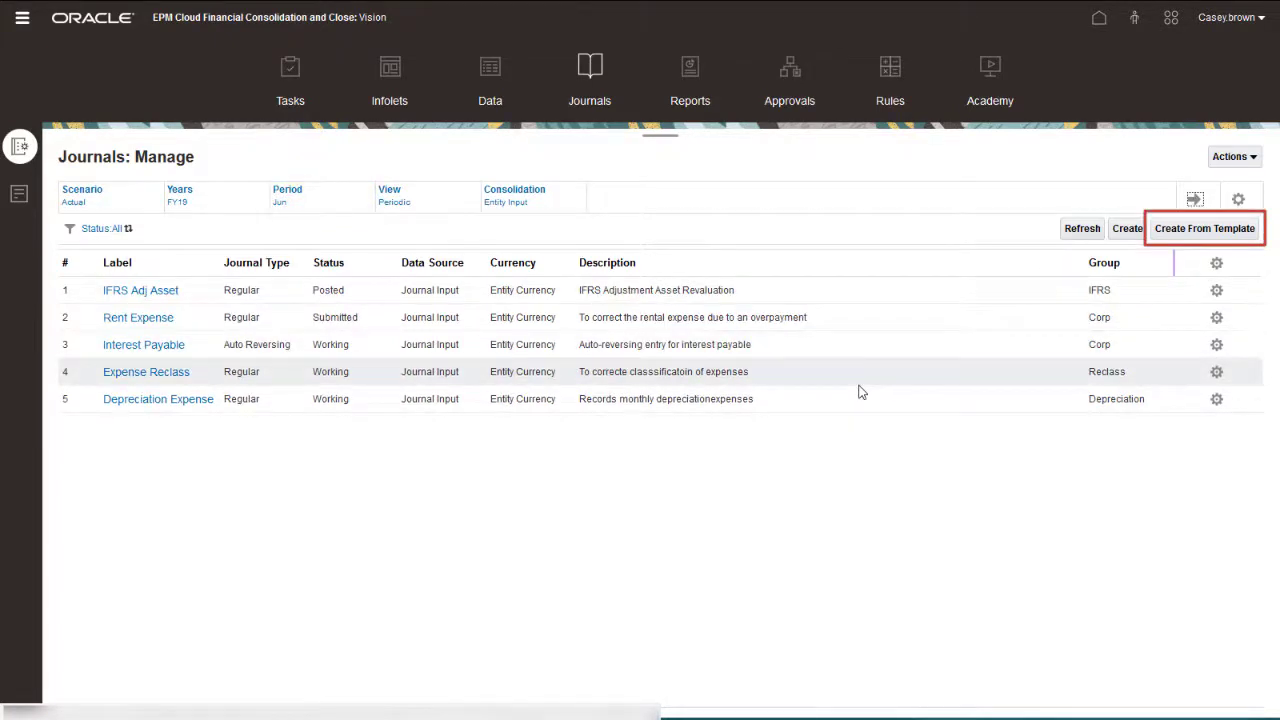
pyautogui.click(1168, 229)
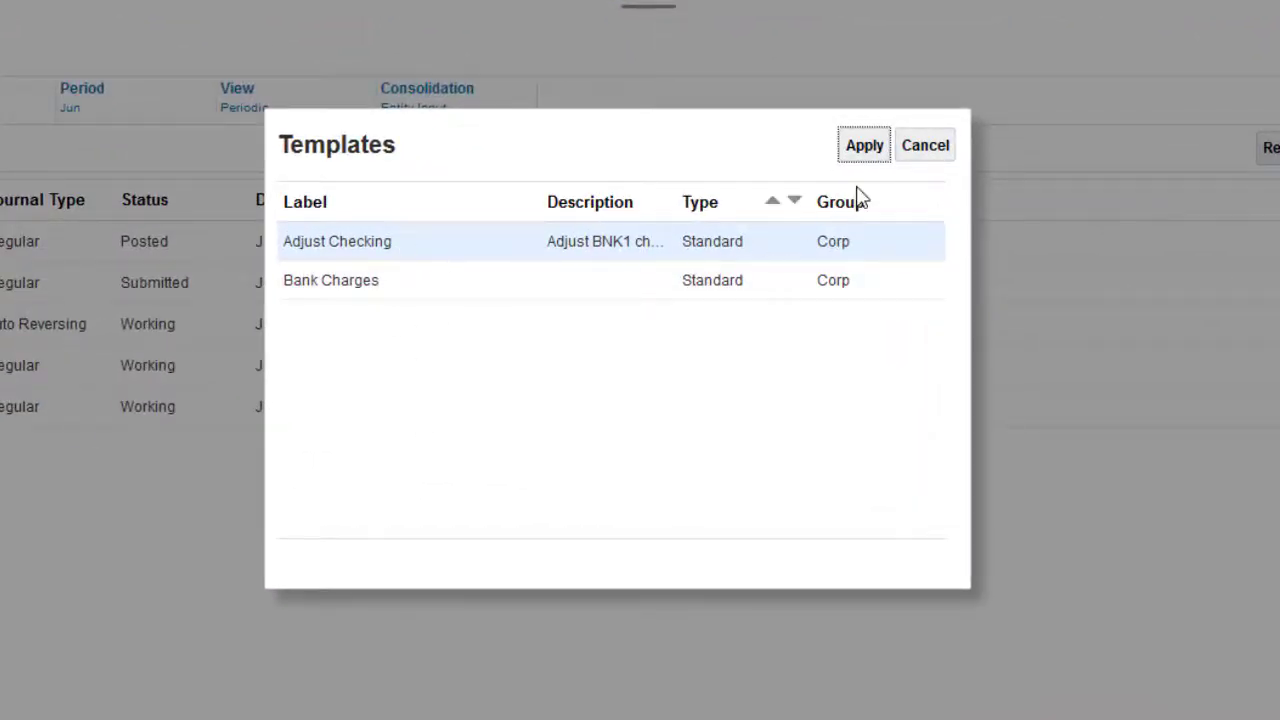
# Create journal 'Adjust Checking East' from the Adjust Checking template, with East Division on both lines
pyautogui.click(866, 150)
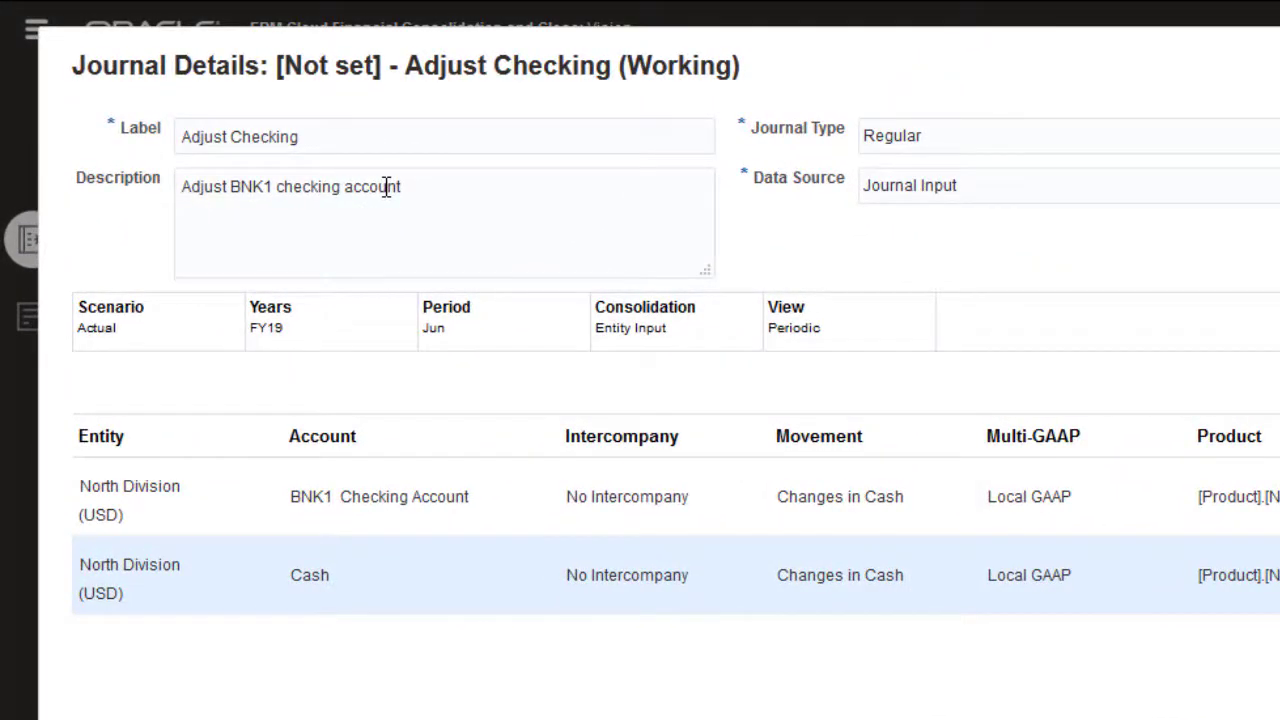
pyautogui.click(336, 141)
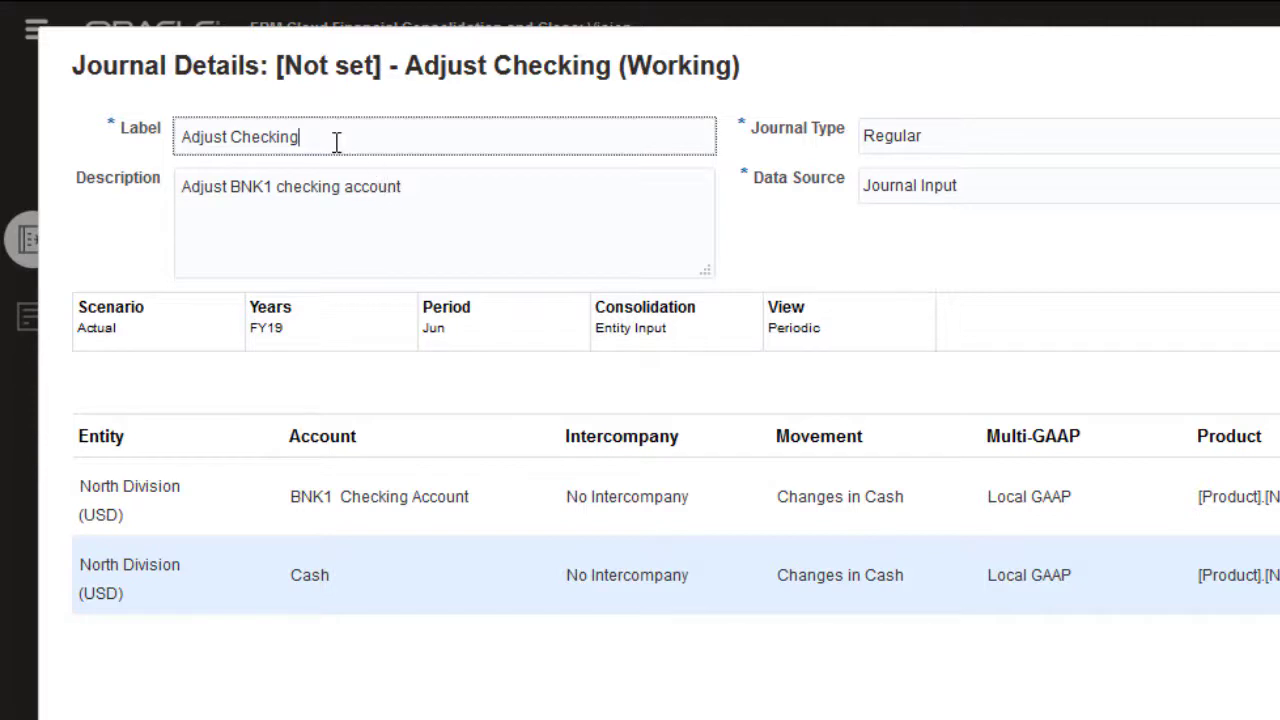
pyautogui.write('East')
pyautogui.click(200, 489)
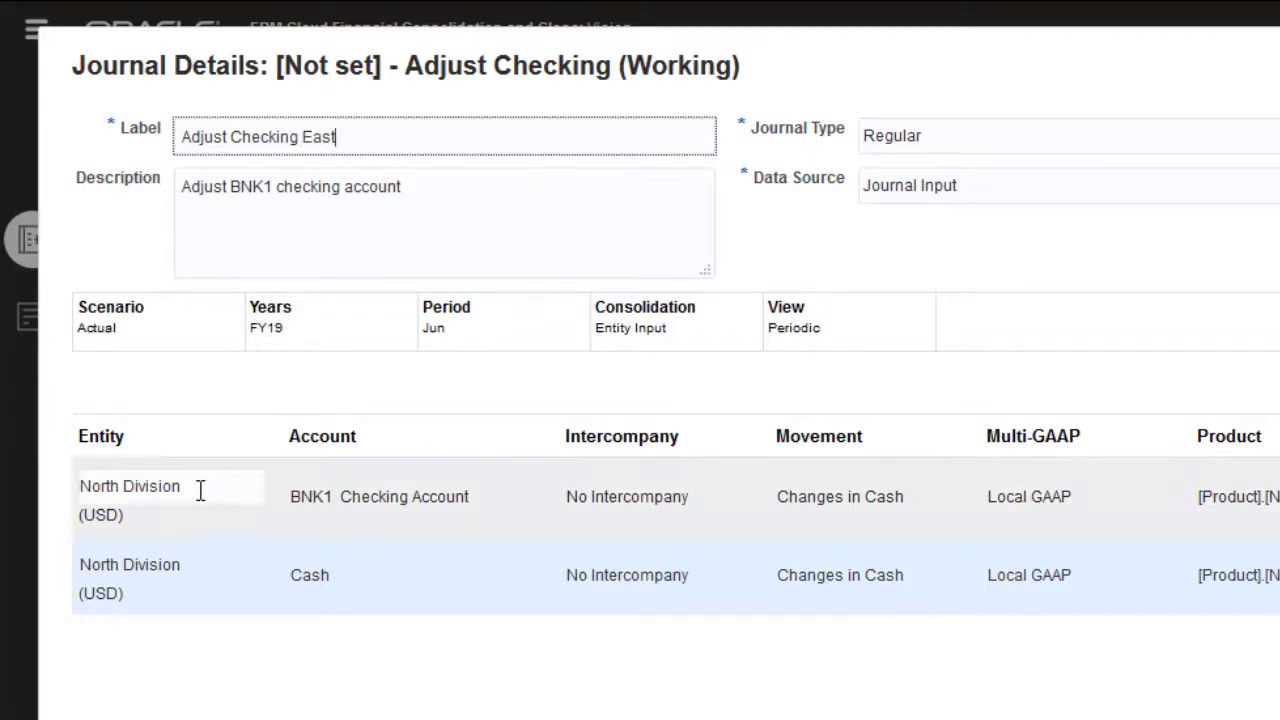
pyautogui.moveTo(200, 489); pyautogui.dragTo(40, 514)
pyautogui.write('East Division')
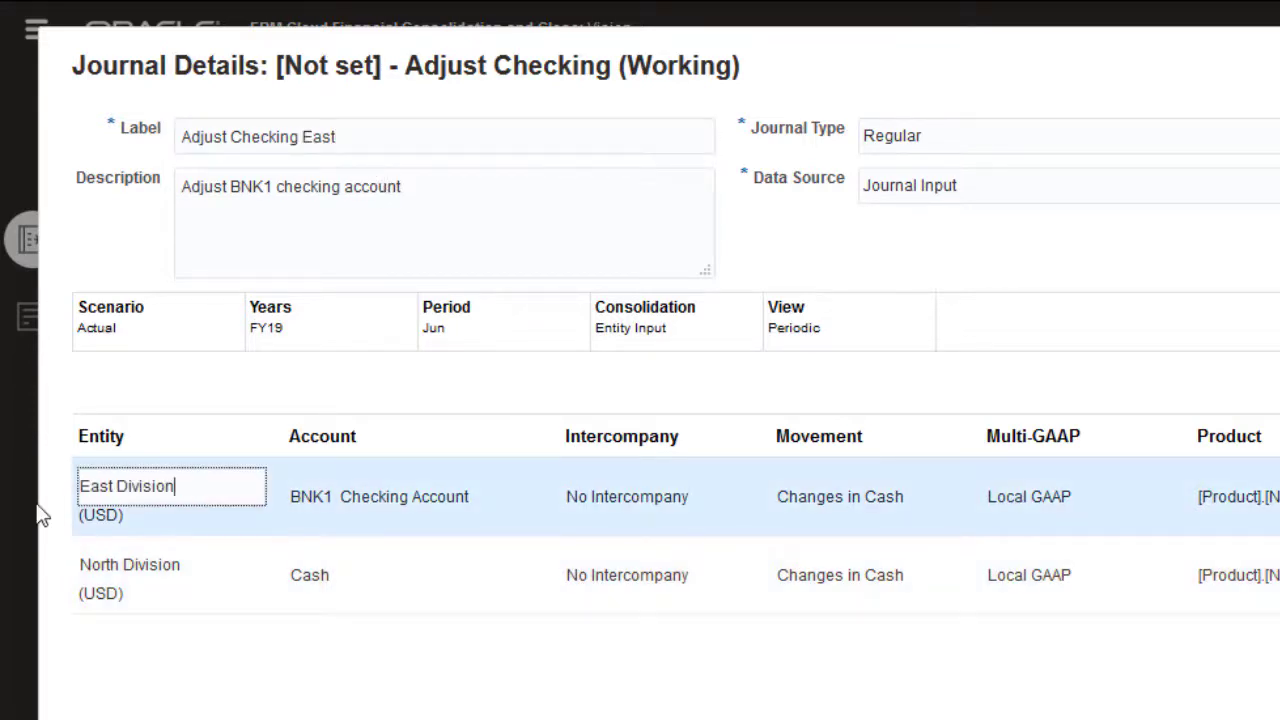
pyautogui.click(200, 580)
pyautogui.tripleClick(200, 580)
pyautogui.write('East Division')
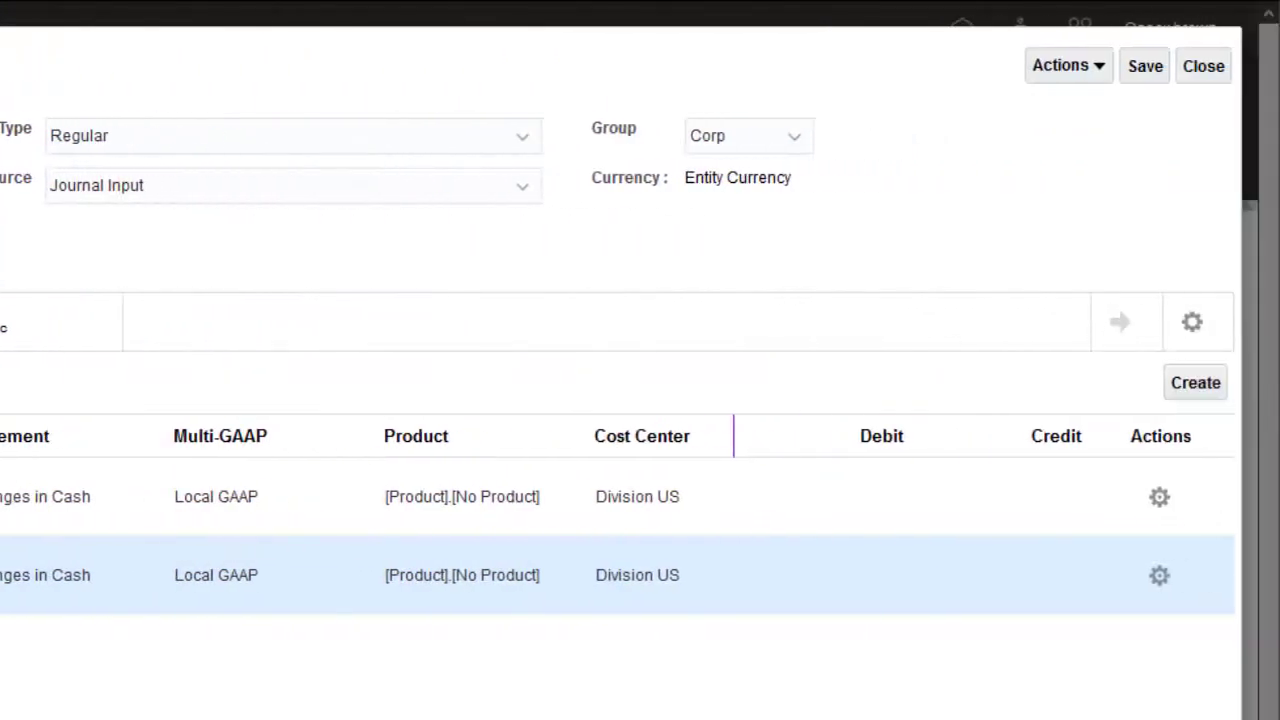
# Enter a 500 debit on the first line and a 500 credit on the second
pyautogui.click(978, 492)
pyautogui.write('500')
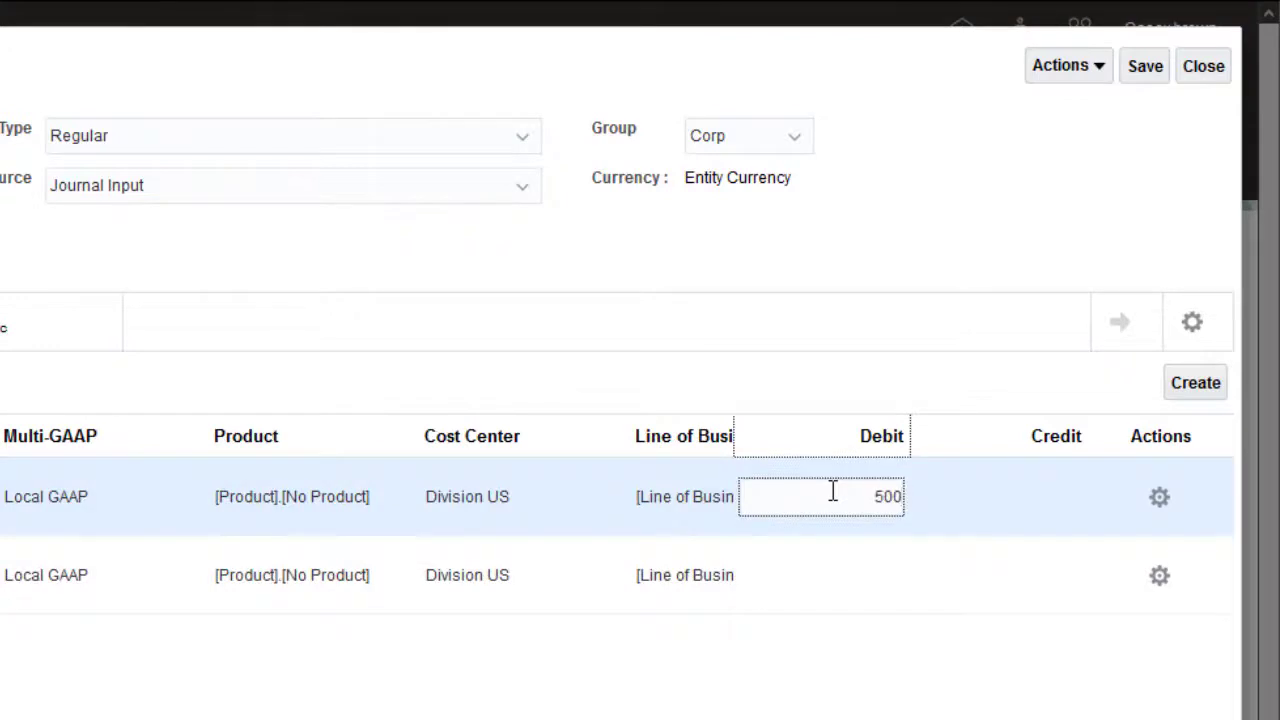
pyautogui.click(1054, 580)
pyautogui.write('500')
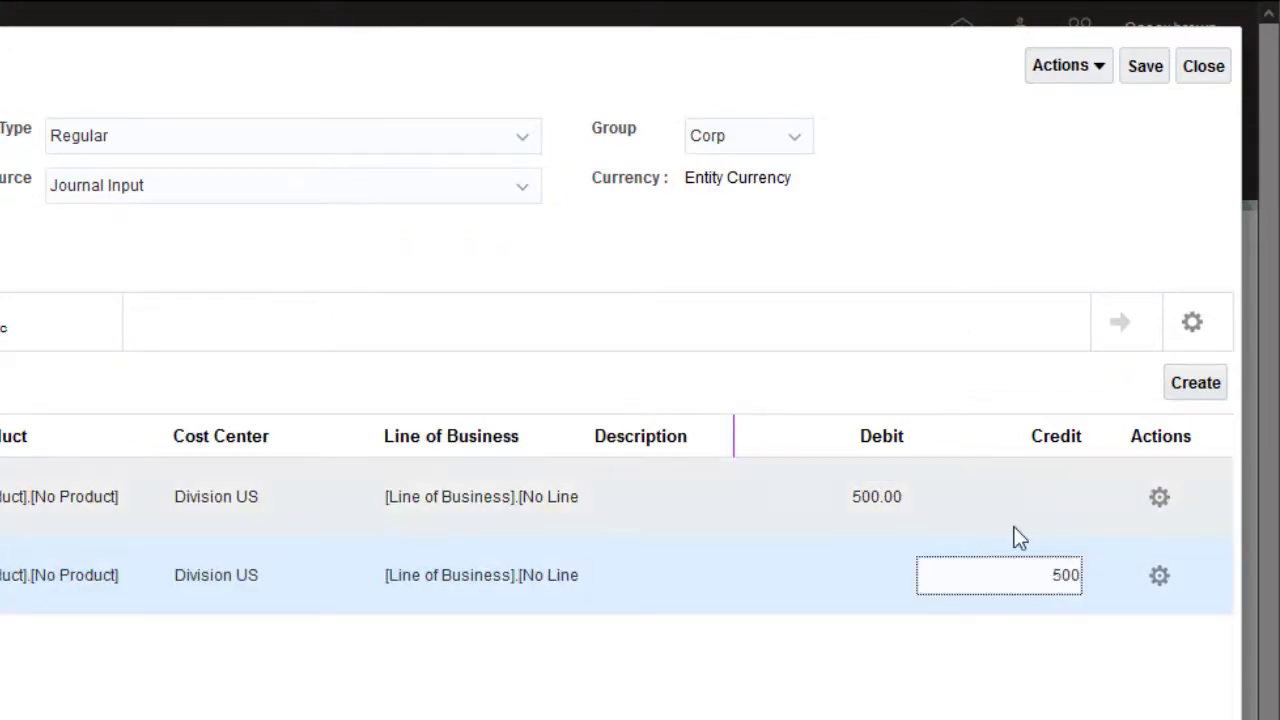
pyautogui.click(1096, 76)
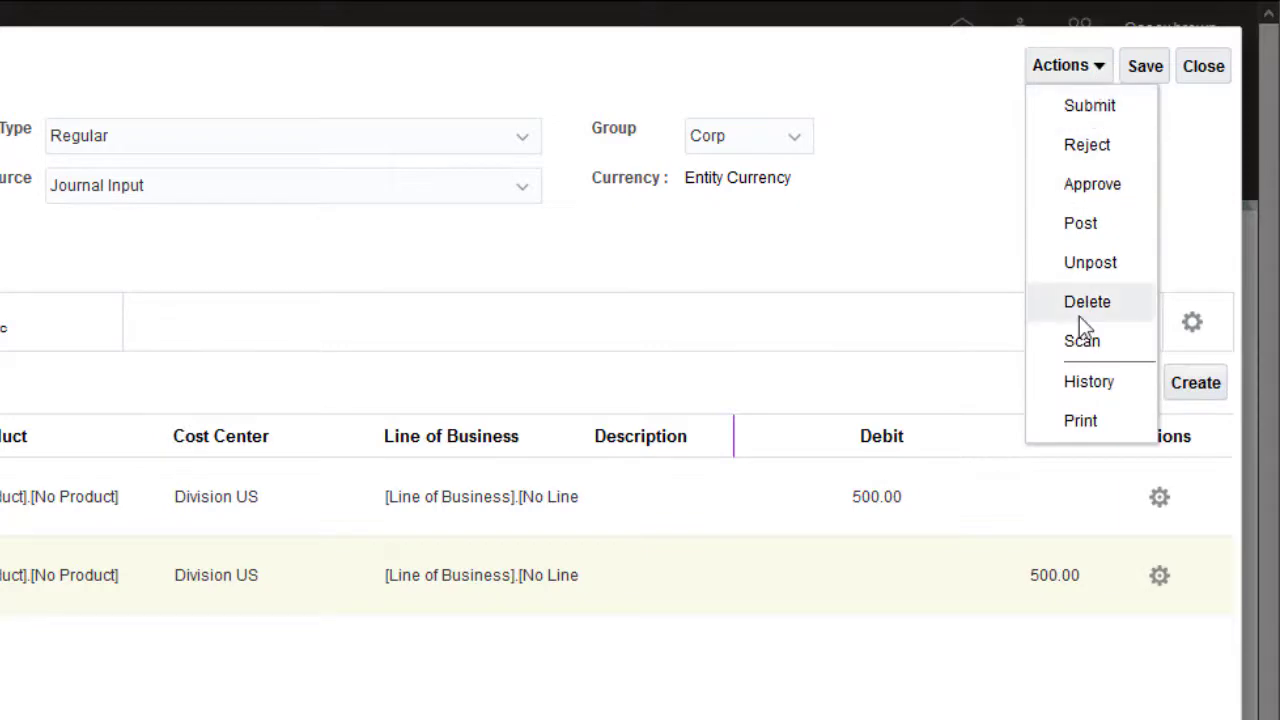
# Scan the Adjust Checking East journal for errors, then save and close it
pyautogui.click(1080, 341)
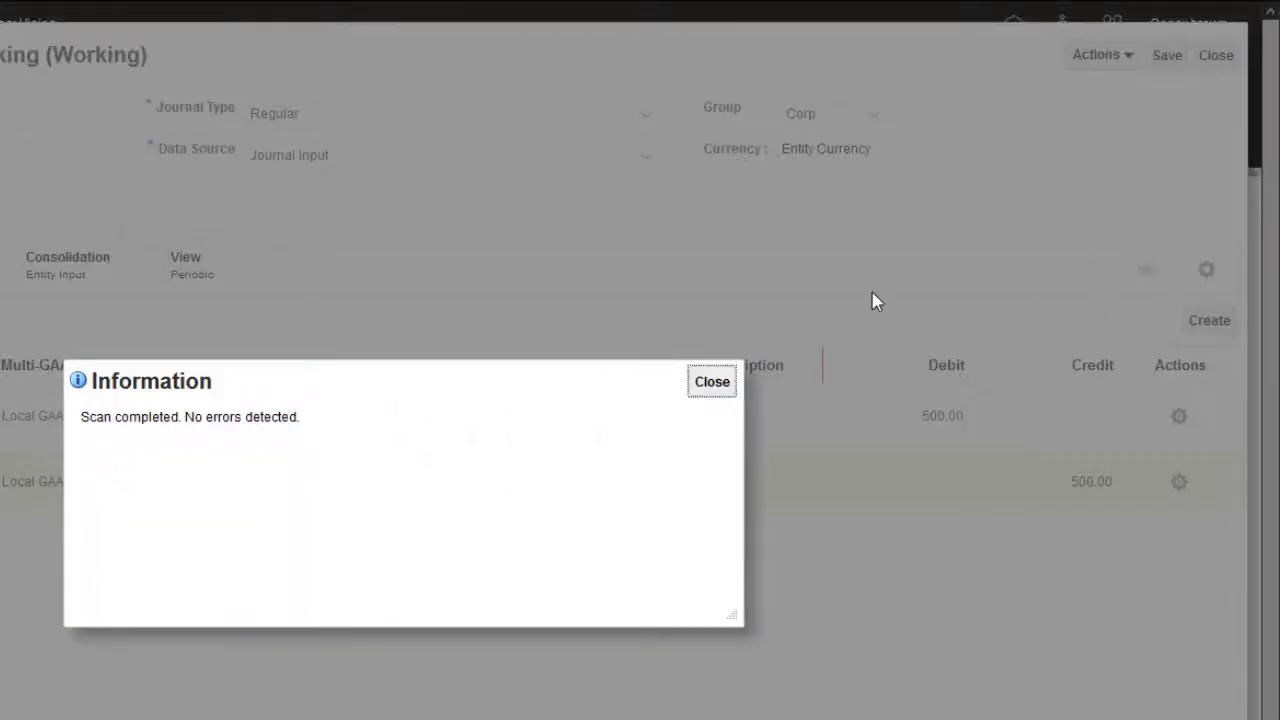
pyautogui.click(706, 383)
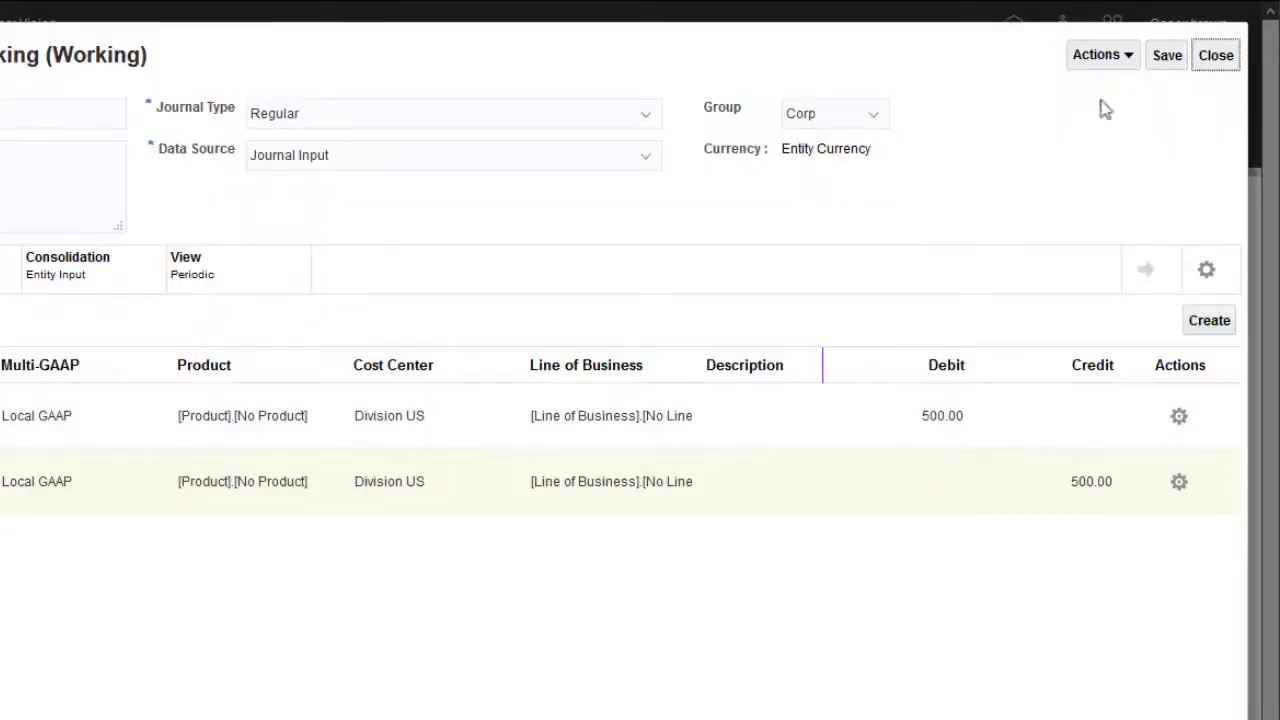
pyautogui.click(1166, 56)
pyautogui.click(1216, 56)
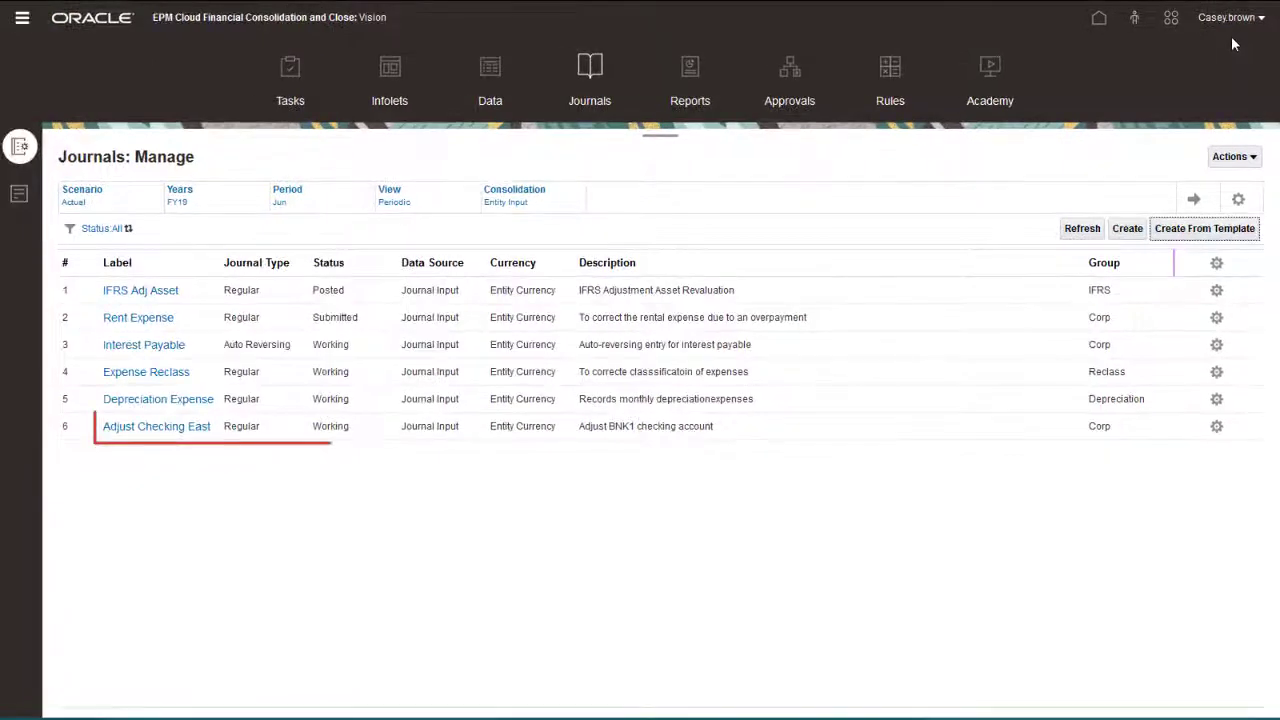
pyautogui.click(19, 199)
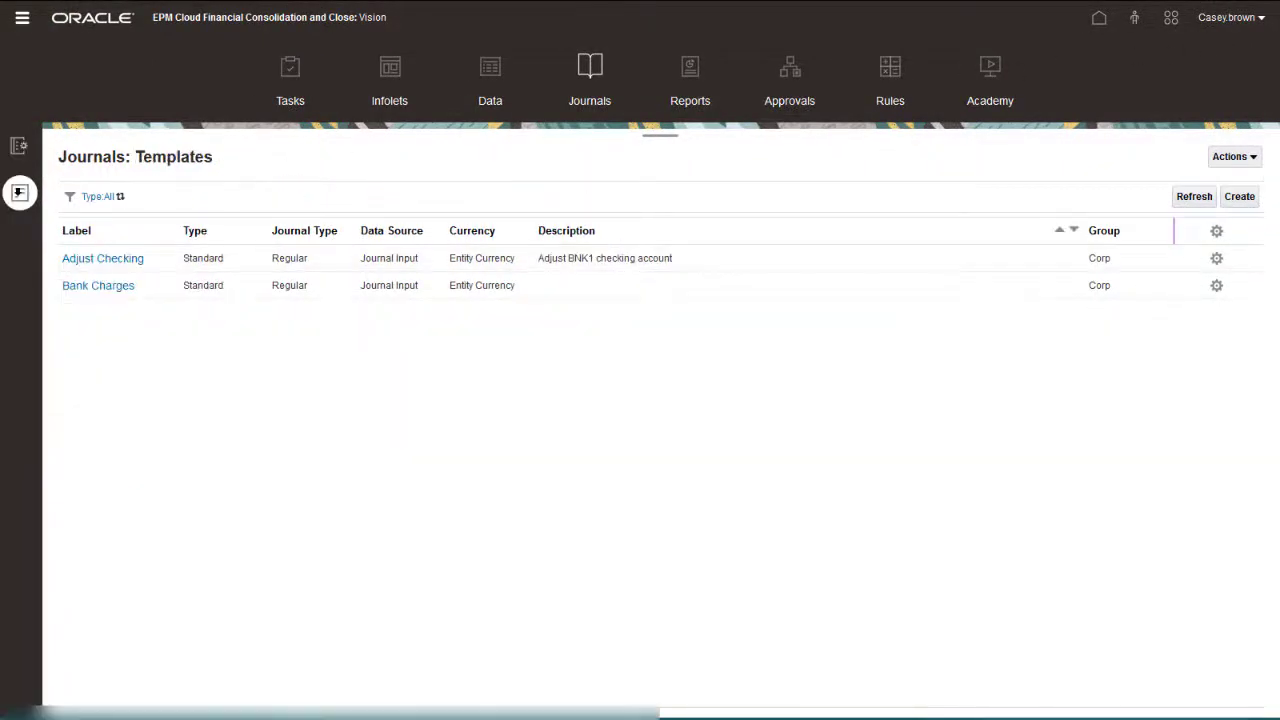
# Create a new template labelled 'Rent Expense North' with description 'Prepaid rent expense'
pyautogui.click(1241, 198)
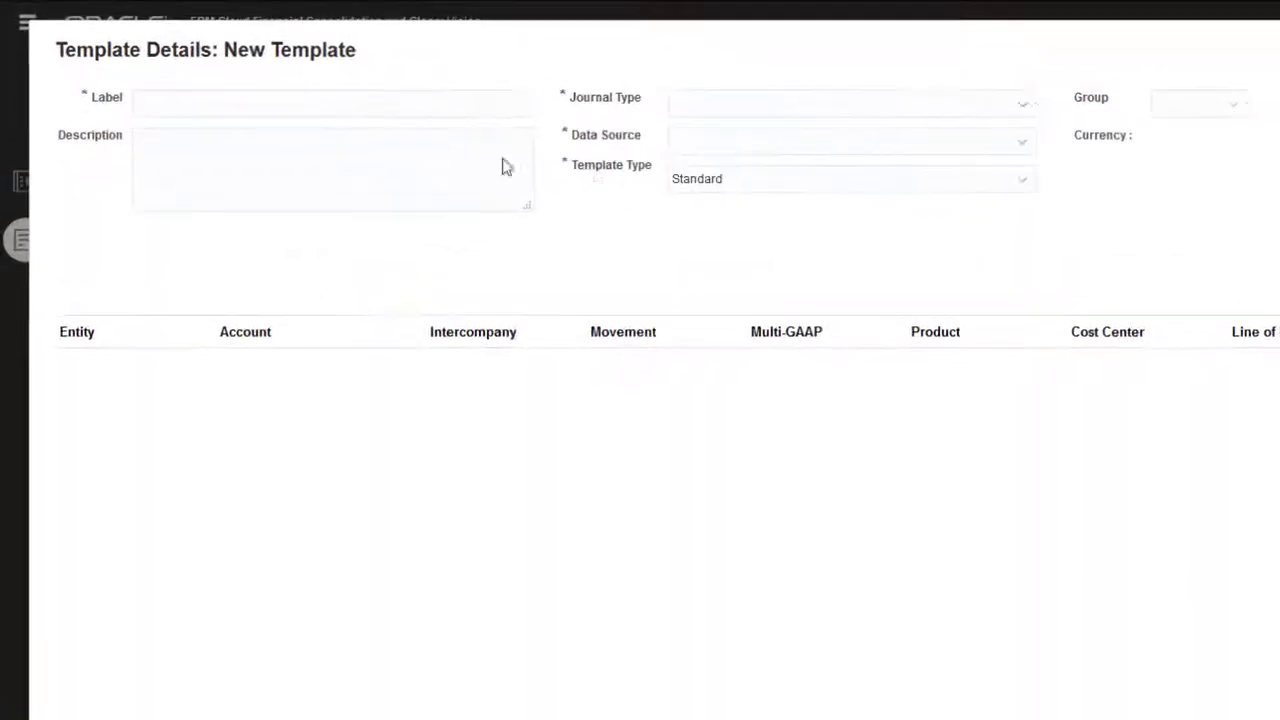
pyautogui.click(152, 86)
pyautogui.write('Rent Expense North')
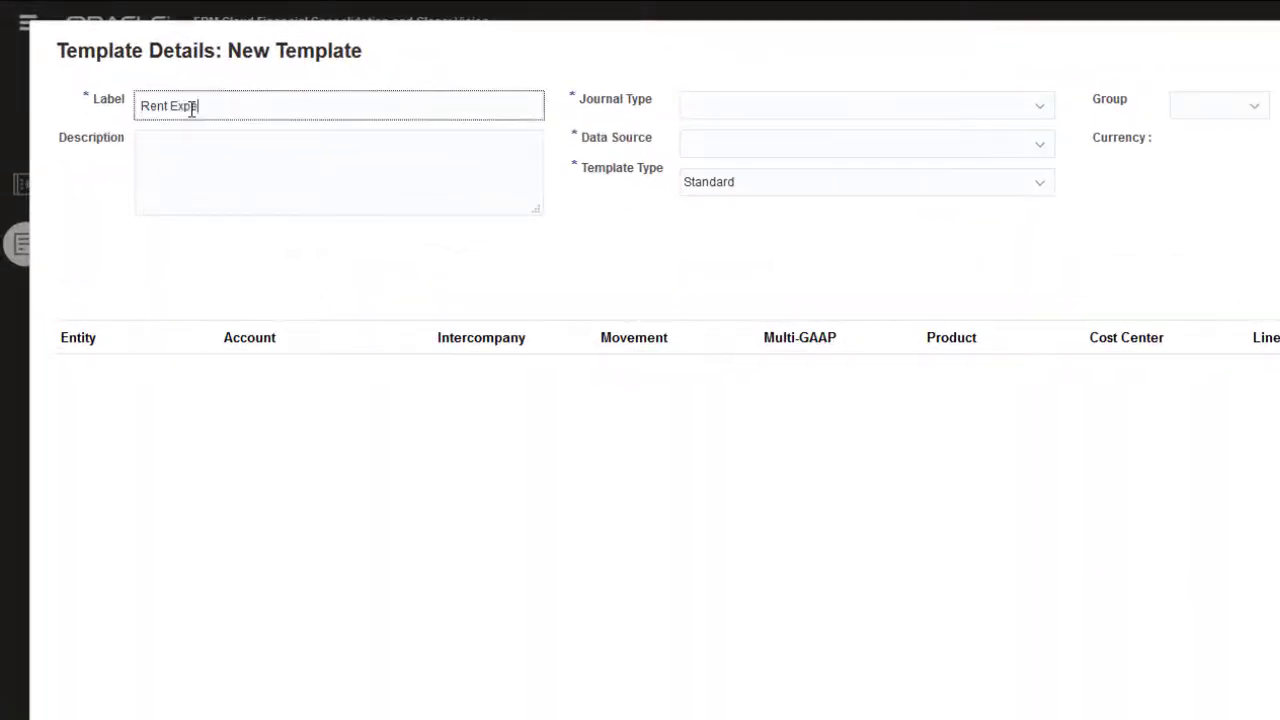
pyautogui.click(191, 151)
pyautogui.write('Prepaid rent expense')
# Set the template to Regular type, Prepaids group, Journal Input source and Recurring template type
pyautogui.click(1040, 107)
pyautogui.click(1040, 163)
pyautogui.click(1262, 110)
pyautogui.click(1203, 251)
pyautogui.click(1040, 146)
pyautogui.click(1005, 203)
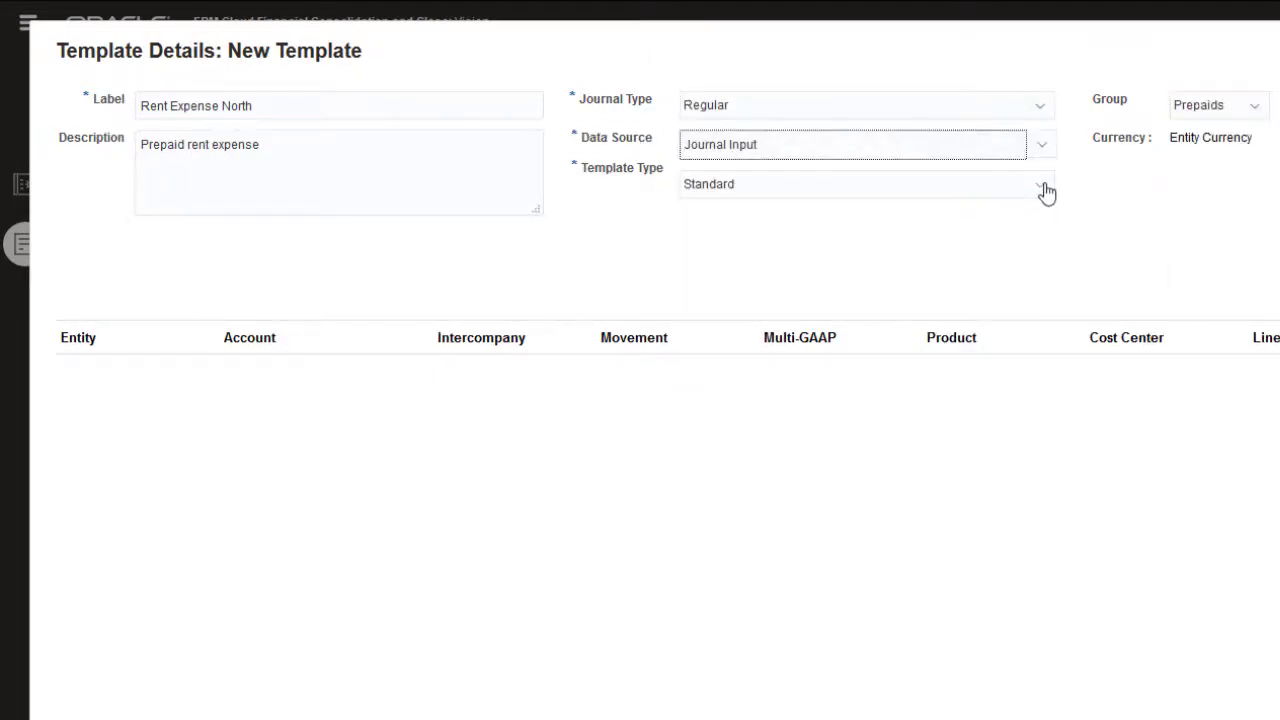
pyautogui.click(1043, 189)
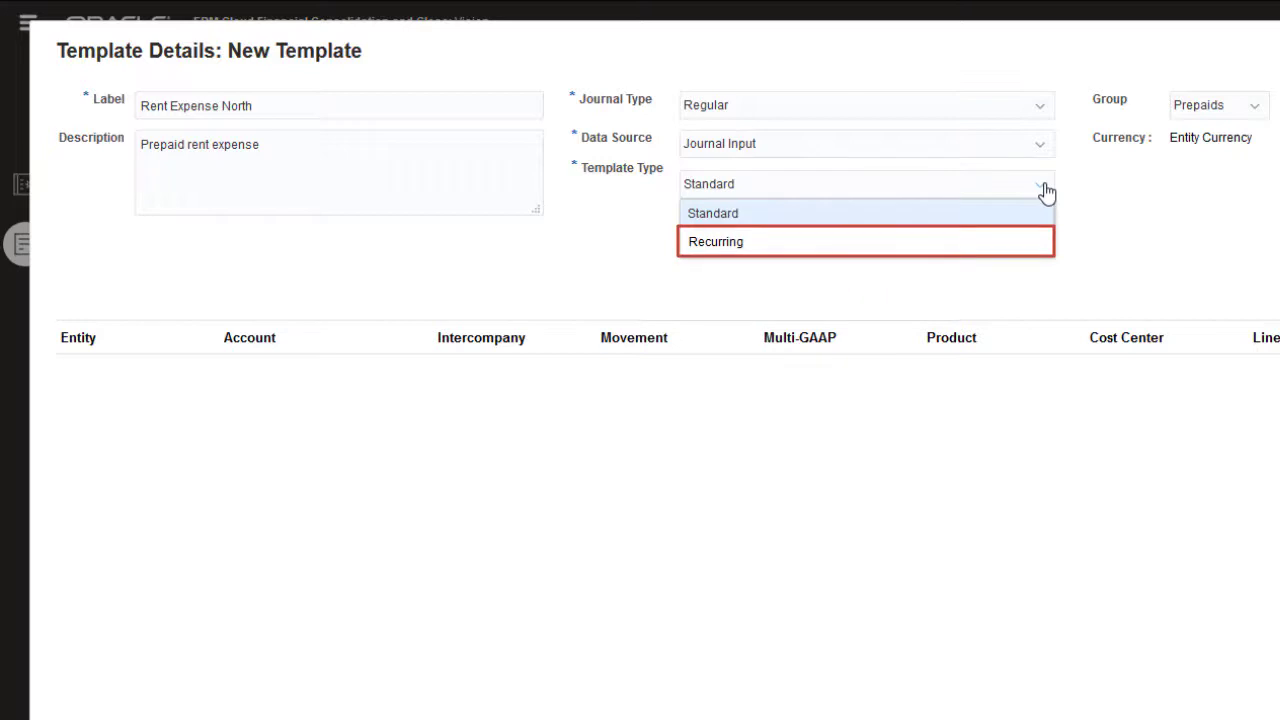
pyautogui.click(988, 240)
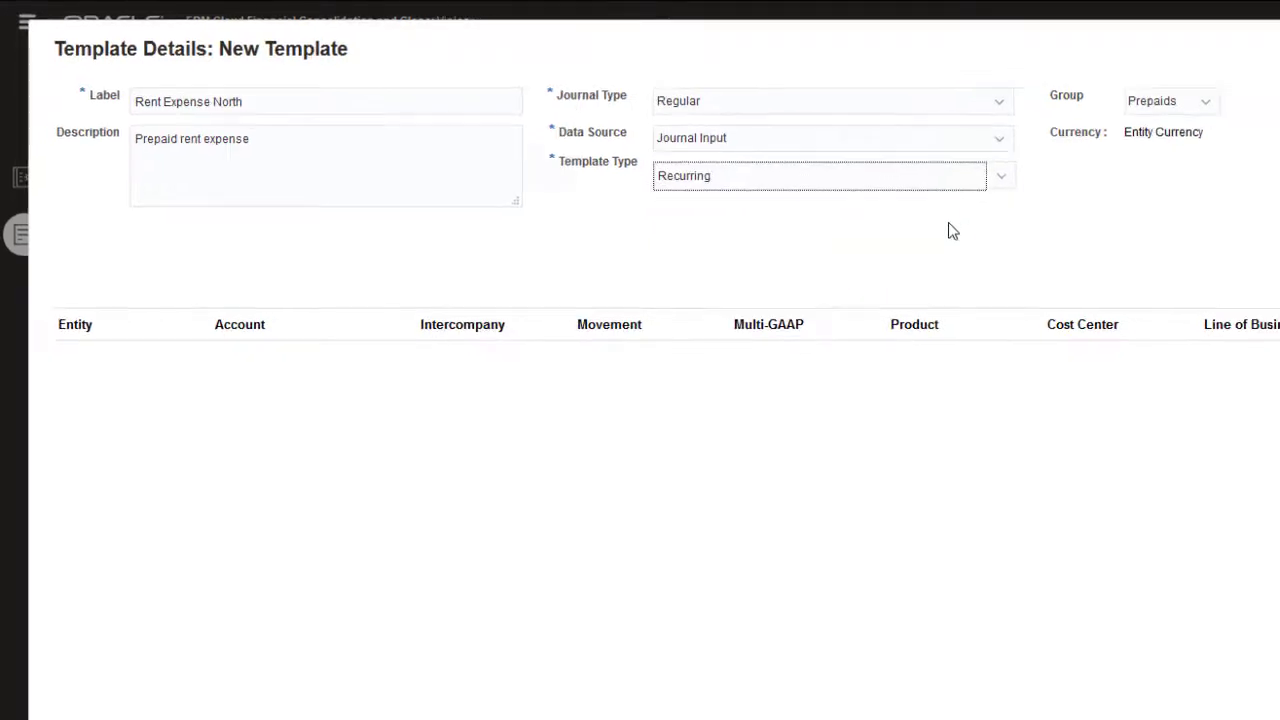
pyautogui.click(1236, 238)
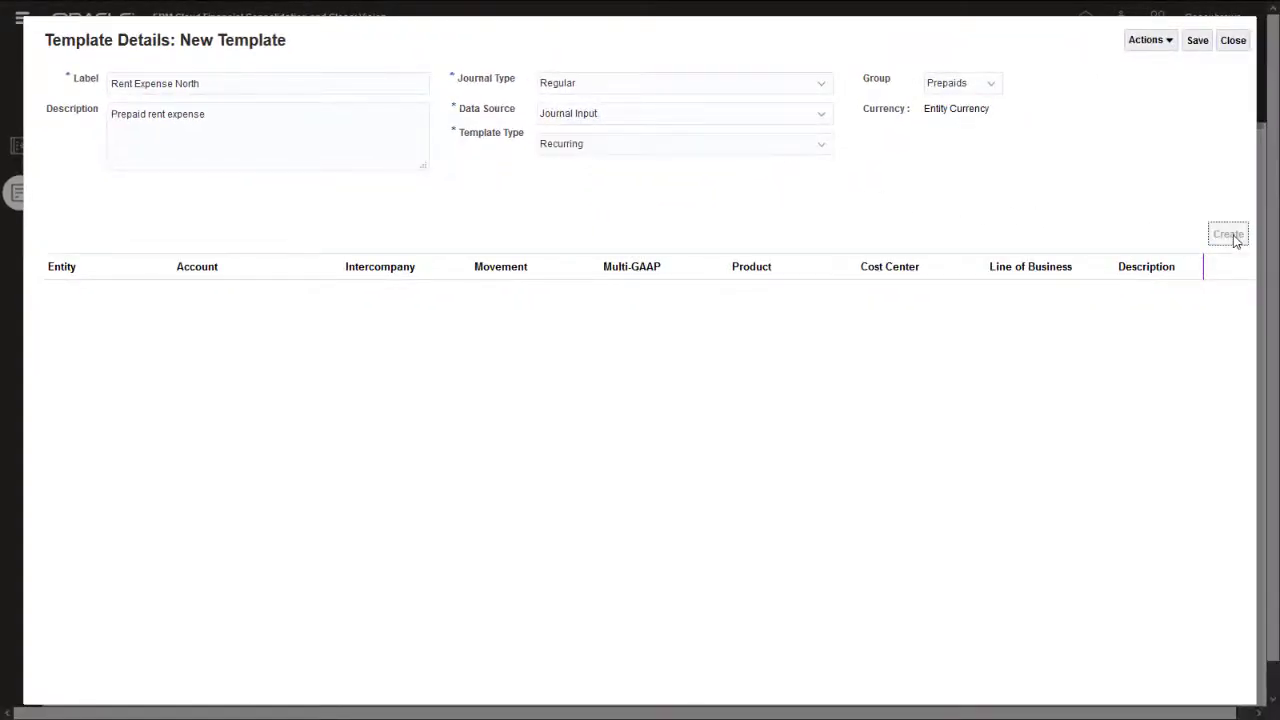
# Fill the first line: North Division, Office Rent, No Intercompany, Changes in Net Income, Local GAAP, No product, Division US, No Line of Business
pyautogui.click(68, 296)
pyautogui.write('North Division')
pyautogui.press('Tab')
pyautogui.write('Office Rent')
pyautogui.press('Tab')
pyautogui.write('No Intercompany')
pyautogui.press('Tab')
pyautogui.write('Changes in Net Income')
pyautogui.press('Tab')
pyautogui.write('Local GAAP')
pyautogui.press('Tab')
pyautogui.write('No product')
pyautogui.press('Tab')
pyautogui.write('Division US')
pyautogui.press('Tab')
pyautogui.write('No Line of Business')
pyautogui.press('Tab')
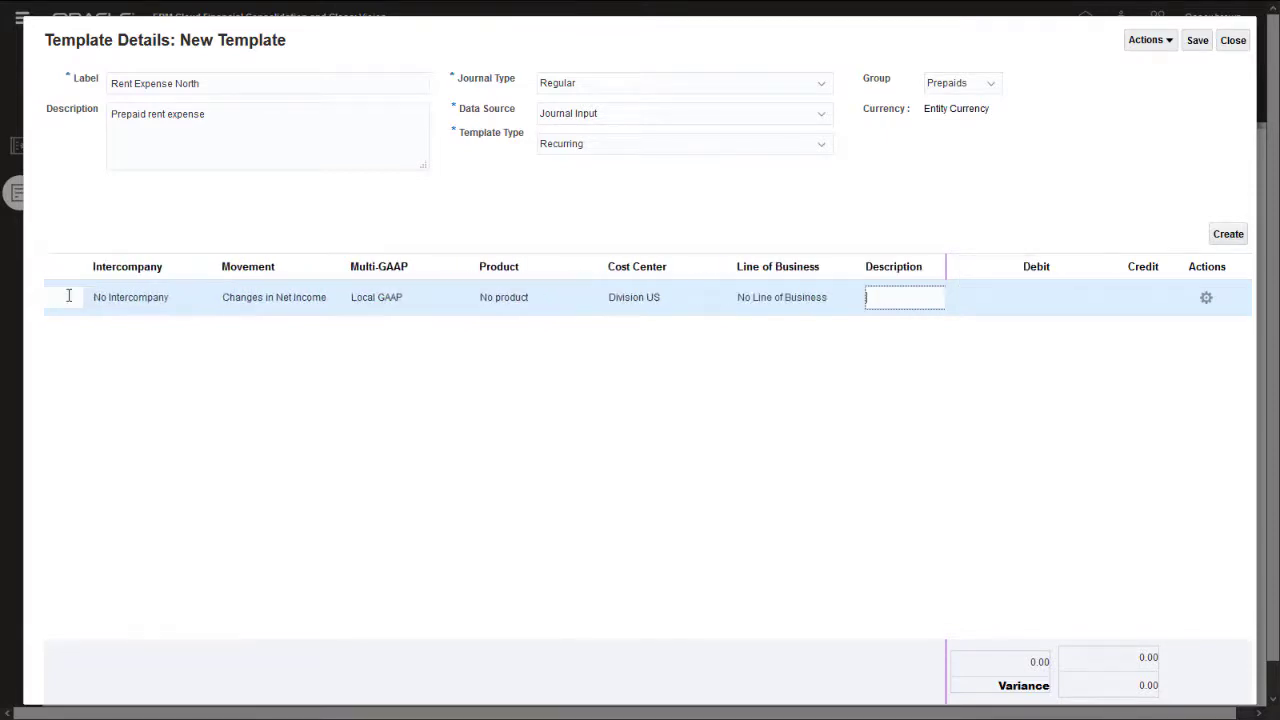
# Add a second line with account Prepaid Rent and movement Mvmts_PpdExpOther
pyautogui.press('Tab')
pyautogui.press('Return')
pyautogui.hotkey('shift', 'Tab')
pyautogui.click(229, 336)
pyautogui.press('BackSpace')
pyautogui.press('BackSpace')
pyautogui.press('BackSpace')
pyautogui.press('BackSpace')
pyautogui.press('BackSpace')
pyautogui.press('BackSpace')
pyautogui.press('BackSpace')
pyautogui.press('BackSpace')
pyautogui.press('BackSpace')
pyautogui.press('BackSpace')
pyautogui.press('BackSpace')
pyautogui.write('Prepaid Rent')
pyautogui.press('Tab')
pyautogui.press('Tab')
pyautogui.write('Mvmts')
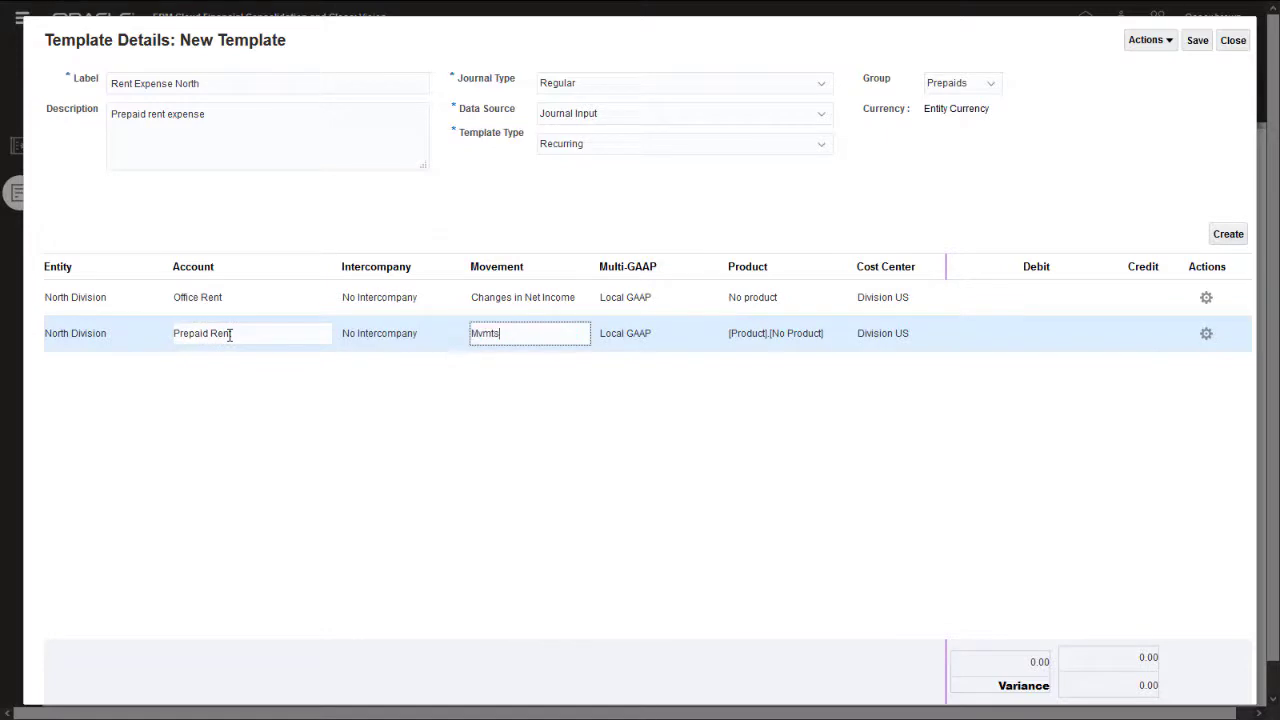
pyautogui.write('_PpdExpOther')
pyautogui.press('Tab')
# Enter a 2,325 debit on line one and a 2,325 credit on line two, then save
pyautogui.click(1045, 296)
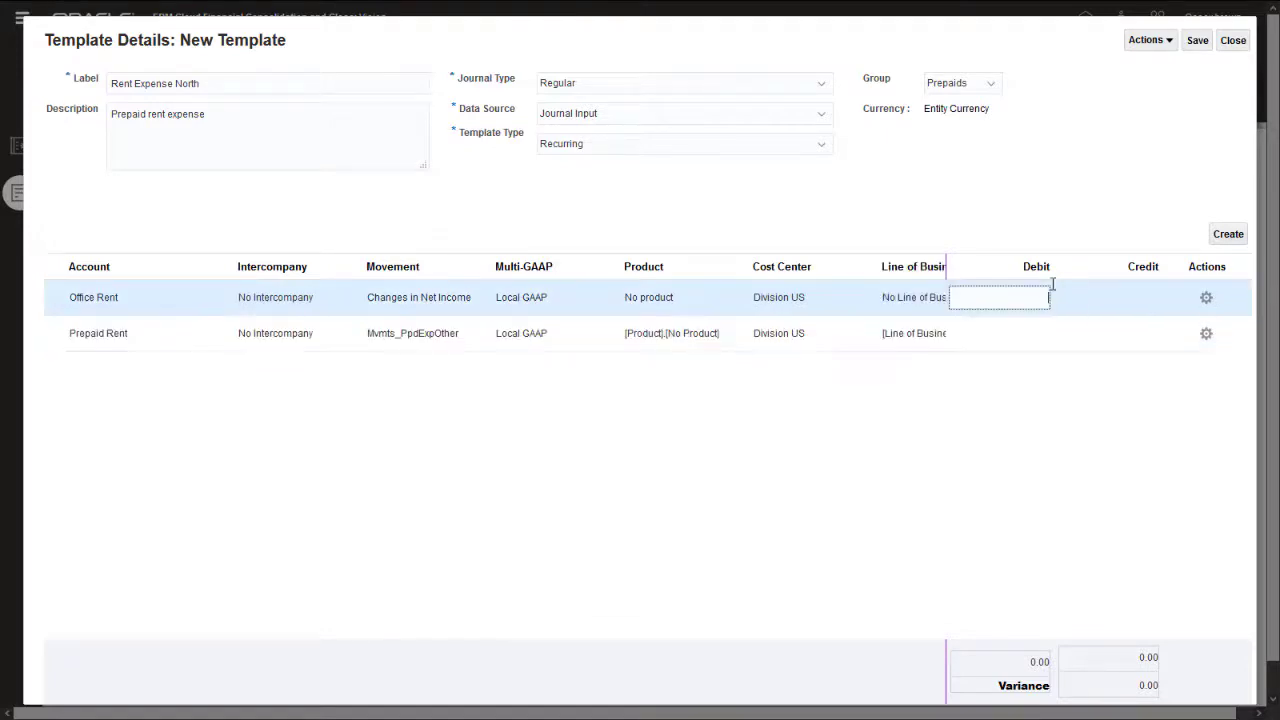
pyautogui.write('2,325')
pyautogui.click(1140, 333)
pyautogui.write('2325')
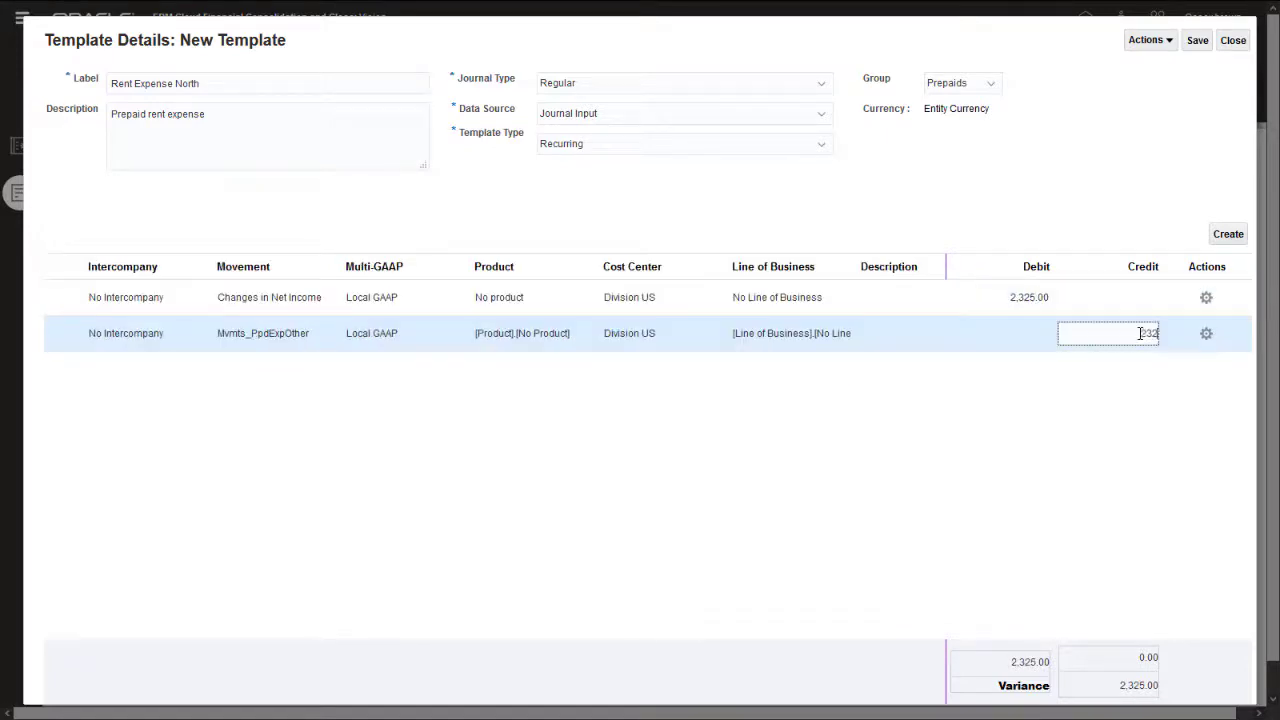
pyautogui.press('Tab')
pyautogui.click(1200, 40)
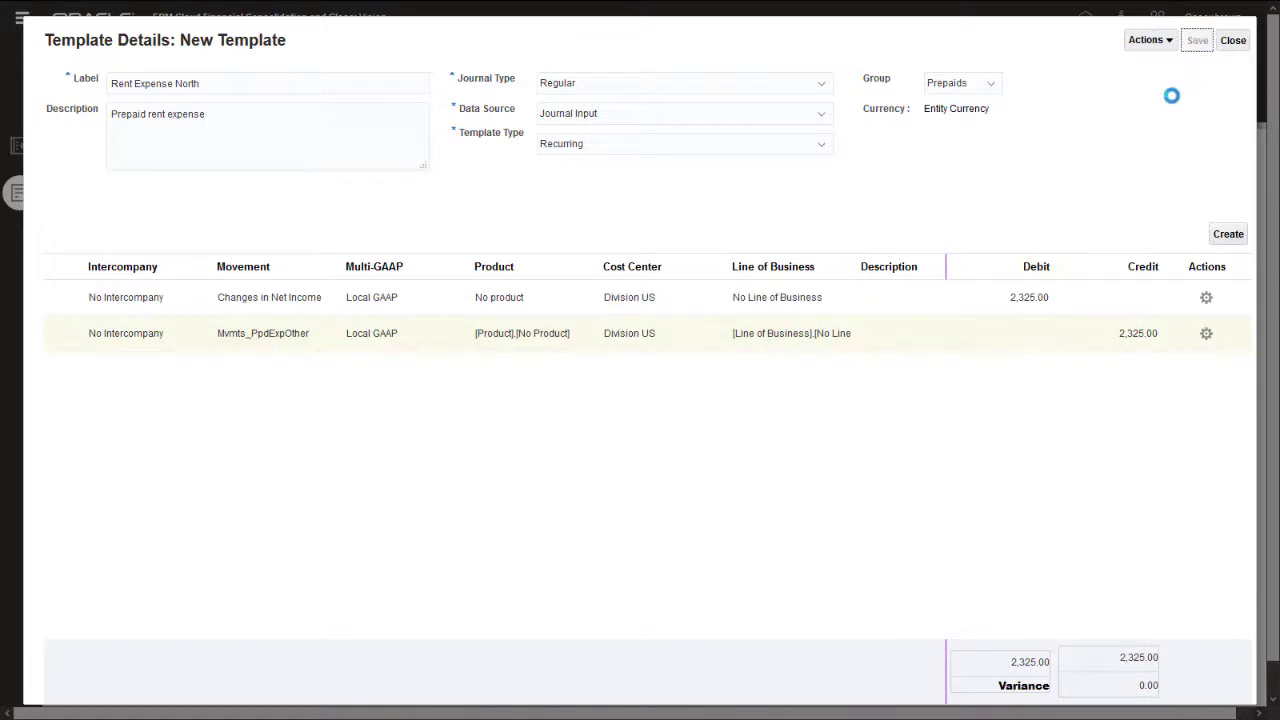
pyautogui.click(1235, 42)
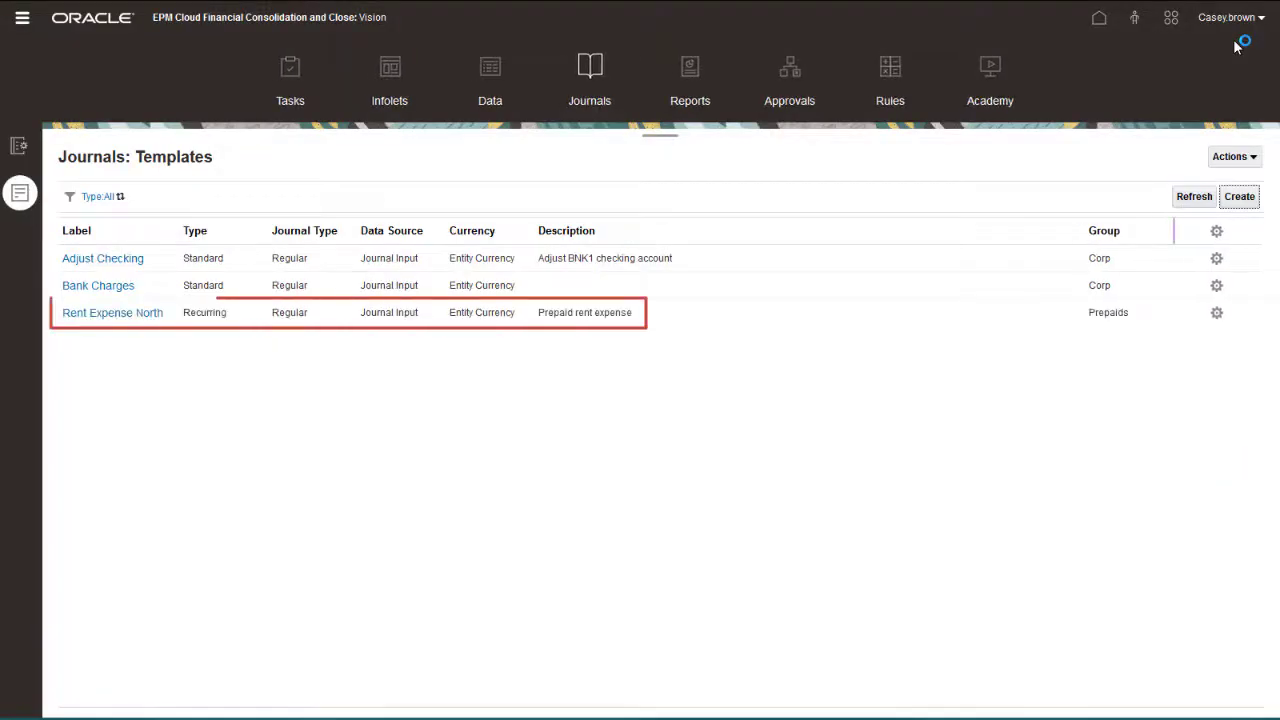
# Switch the Manage Journals list to period Jul under Q3 and refresh it
pyautogui.click(22, 148)
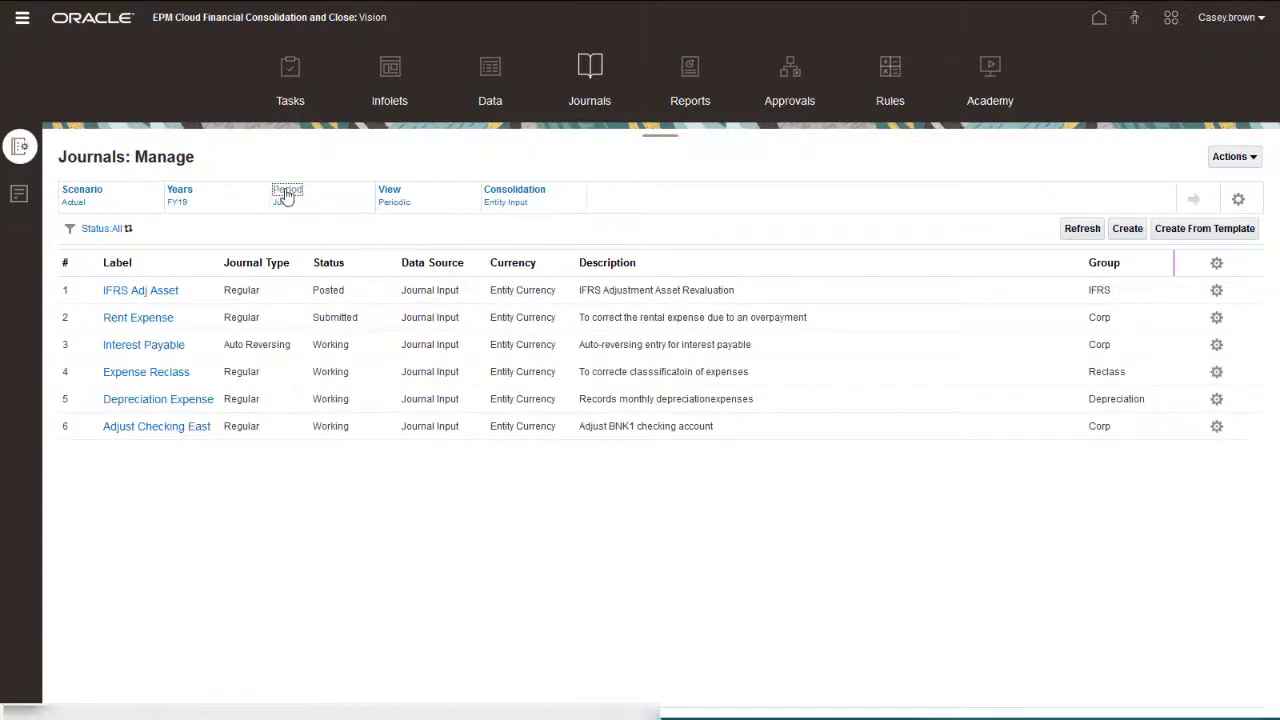
pyautogui.click(287, 192)
pyautogui.click(727, 334)
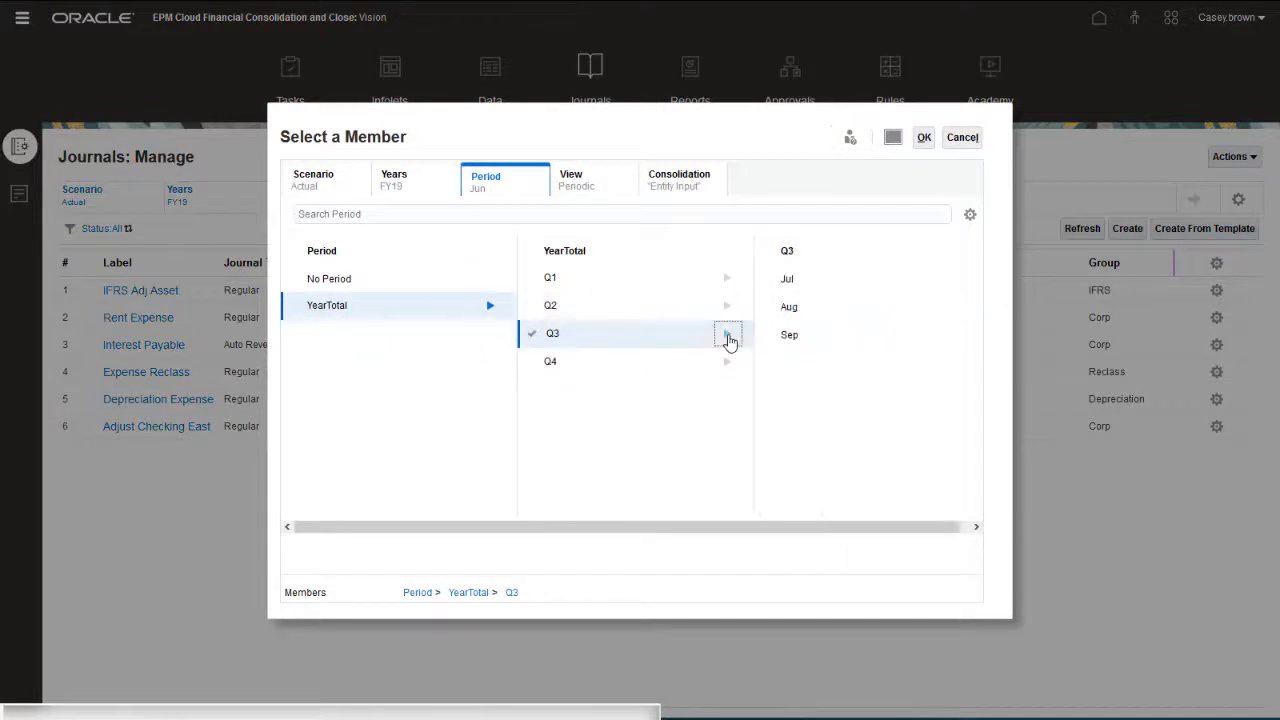
pyautogui.click(777, 268)
pyautogui.click(924, 137)
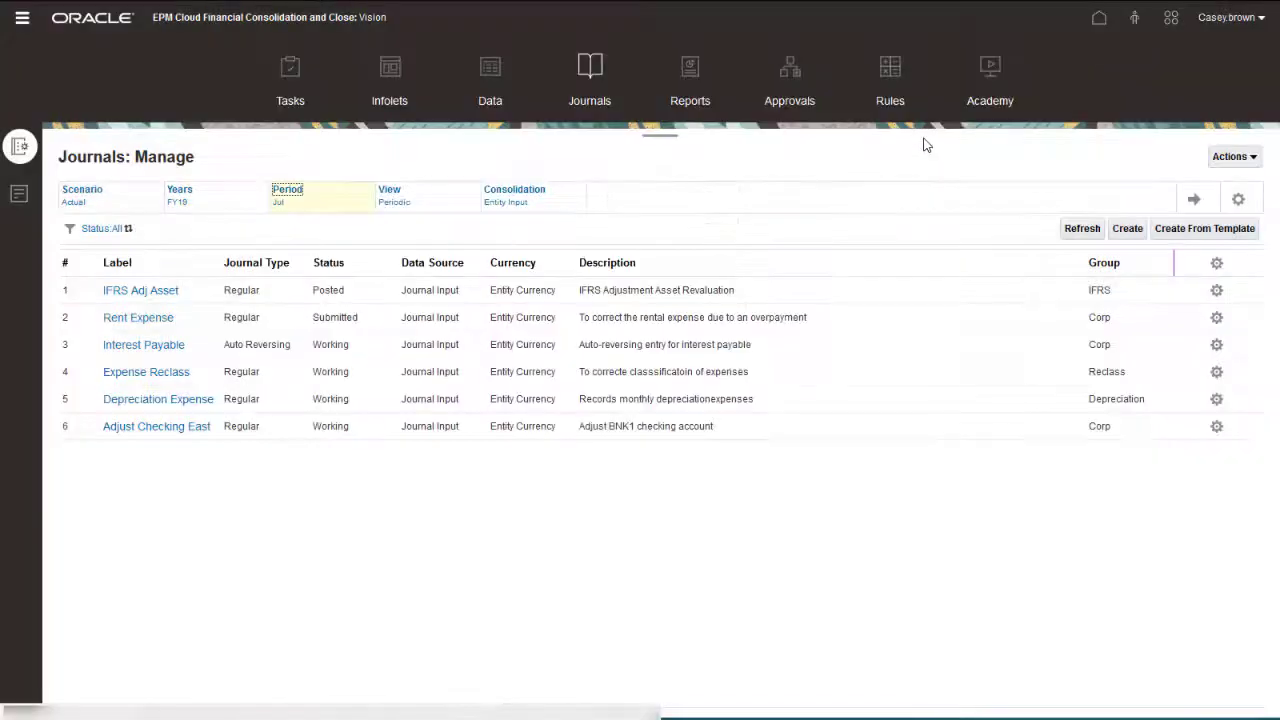
pyautogui.click(1193, 199)
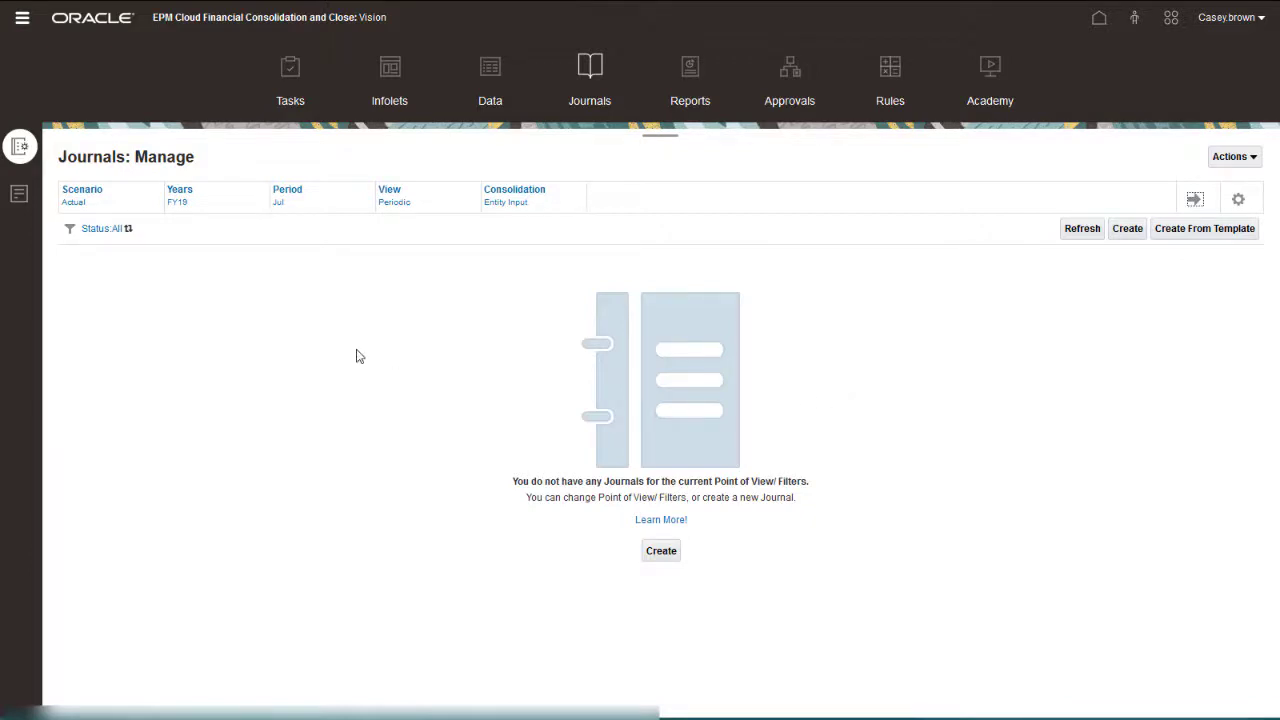
pyautogui.click(21, 18)
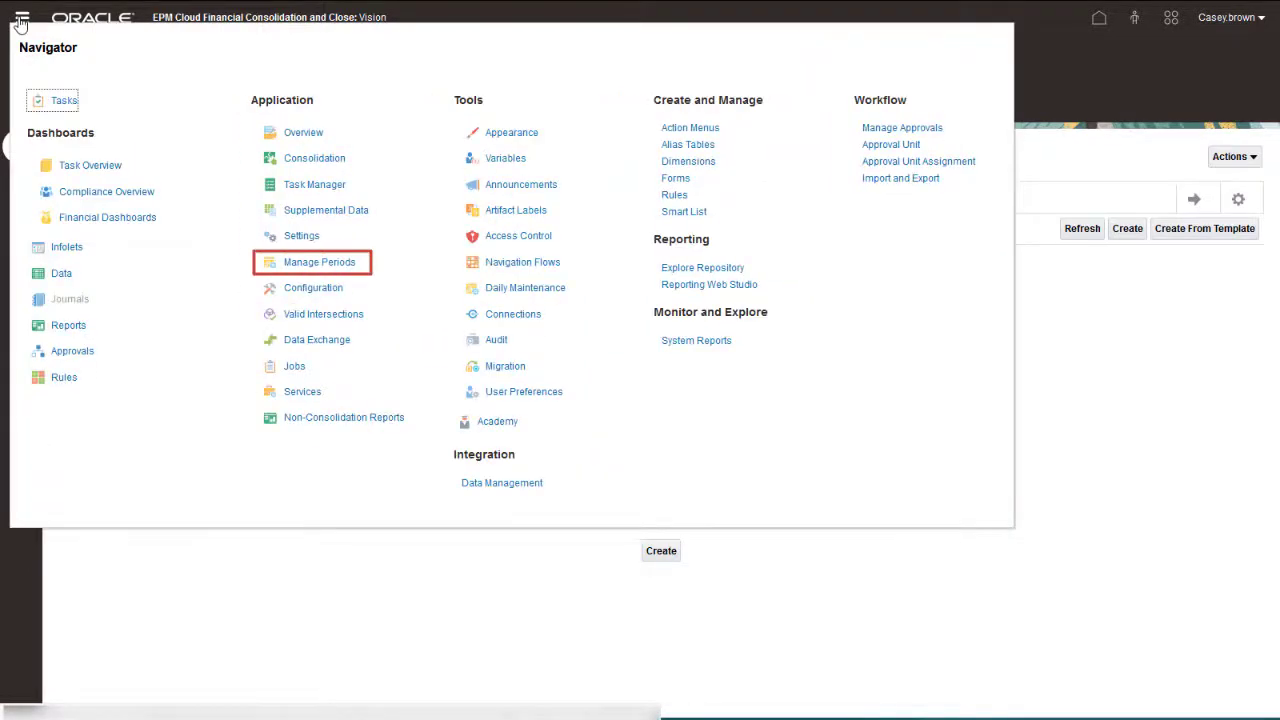
# Open the Jul period in Manage Periods, then return to the journal management list
pyautogui.click(320, 268)
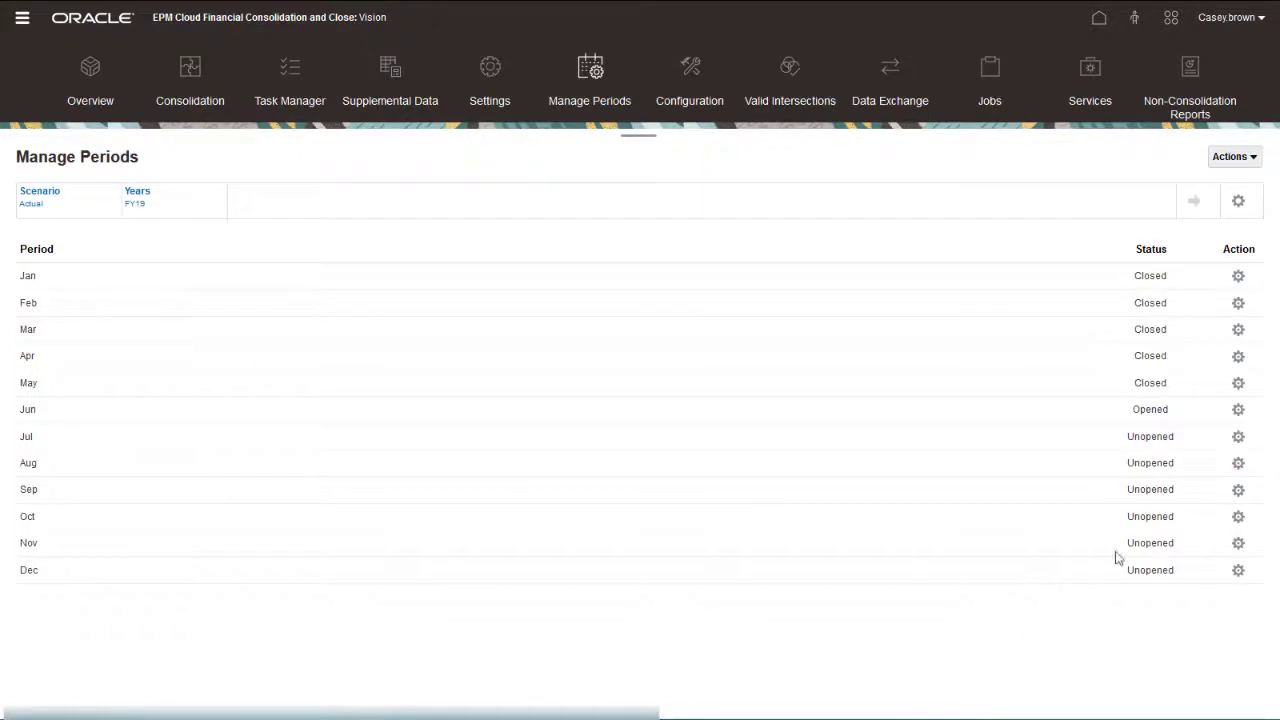
pyautogui.click(1238, 438)
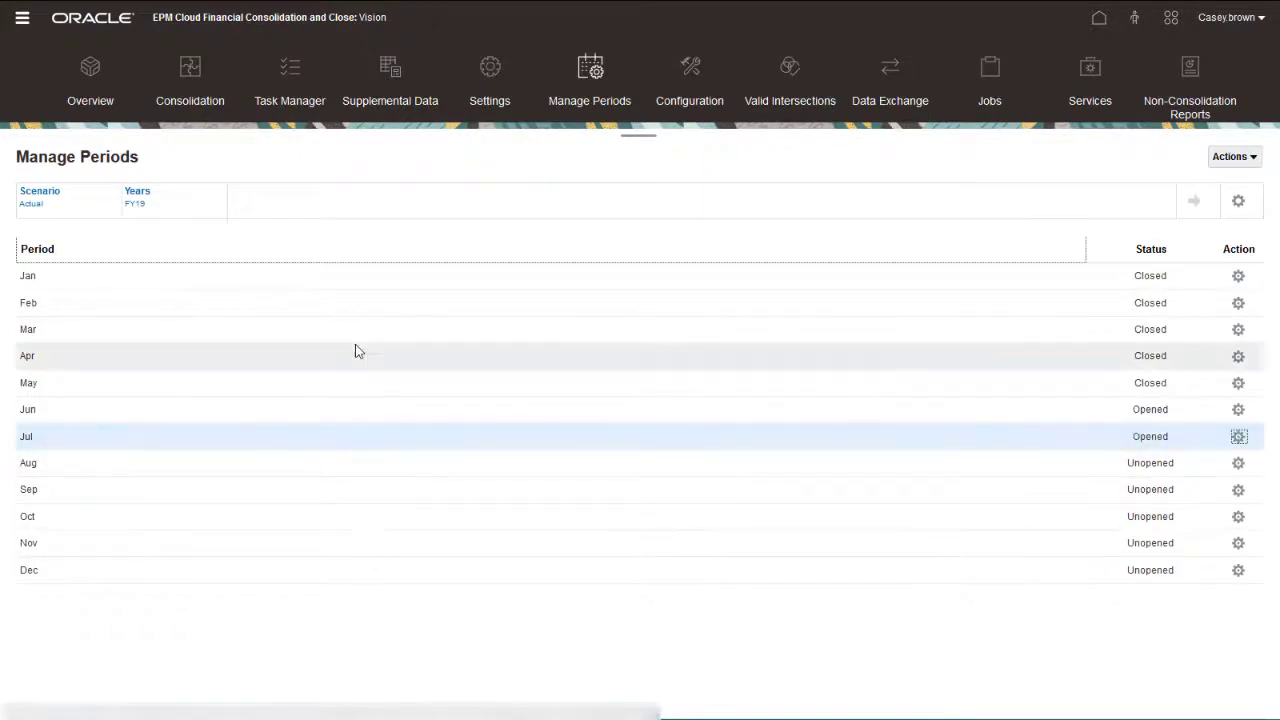
pyautogui.click(21, 20)
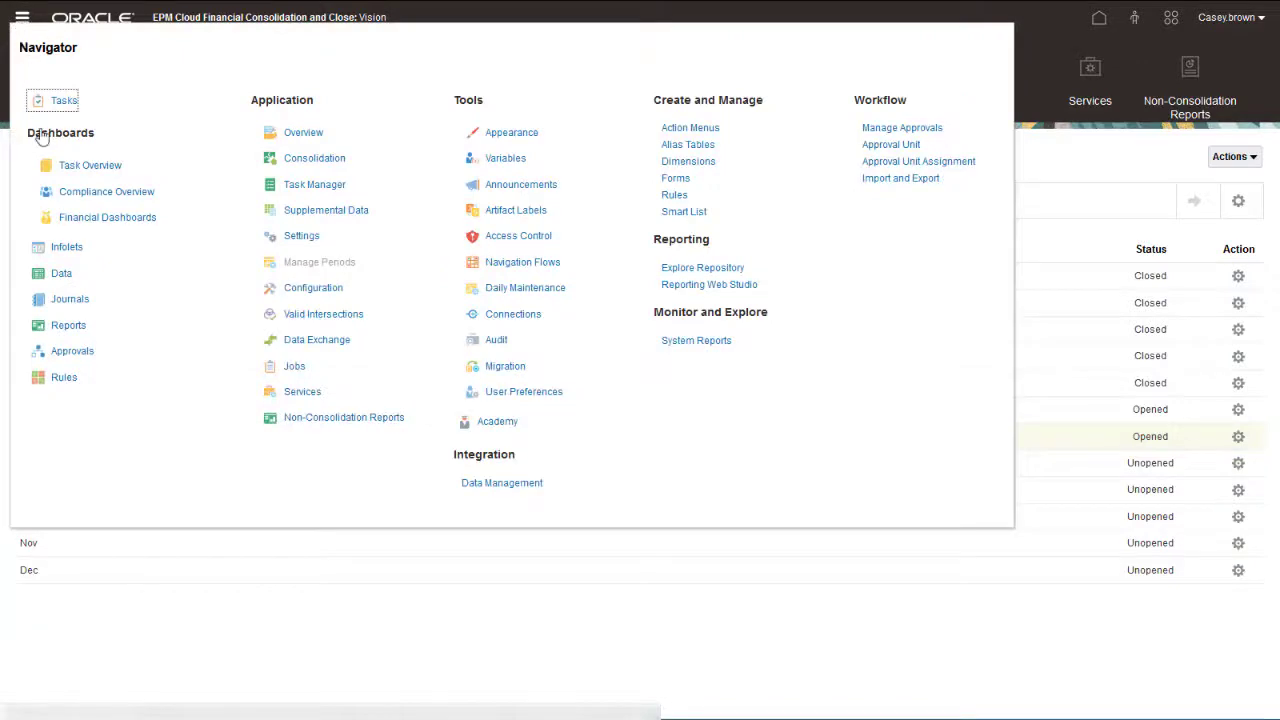
pyautogui.click(70, 299)
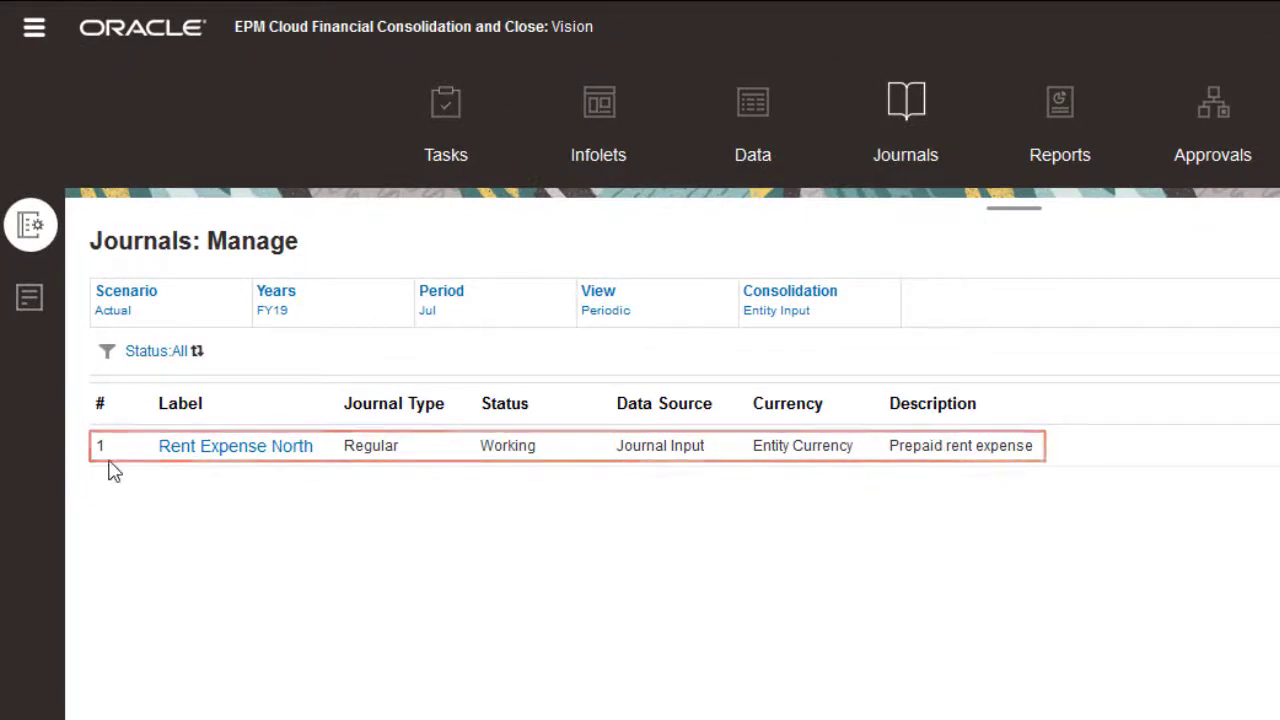
# Open the auto-generated July Rent Expense North journal from the Journals list
pyautogui.click(255, 455)
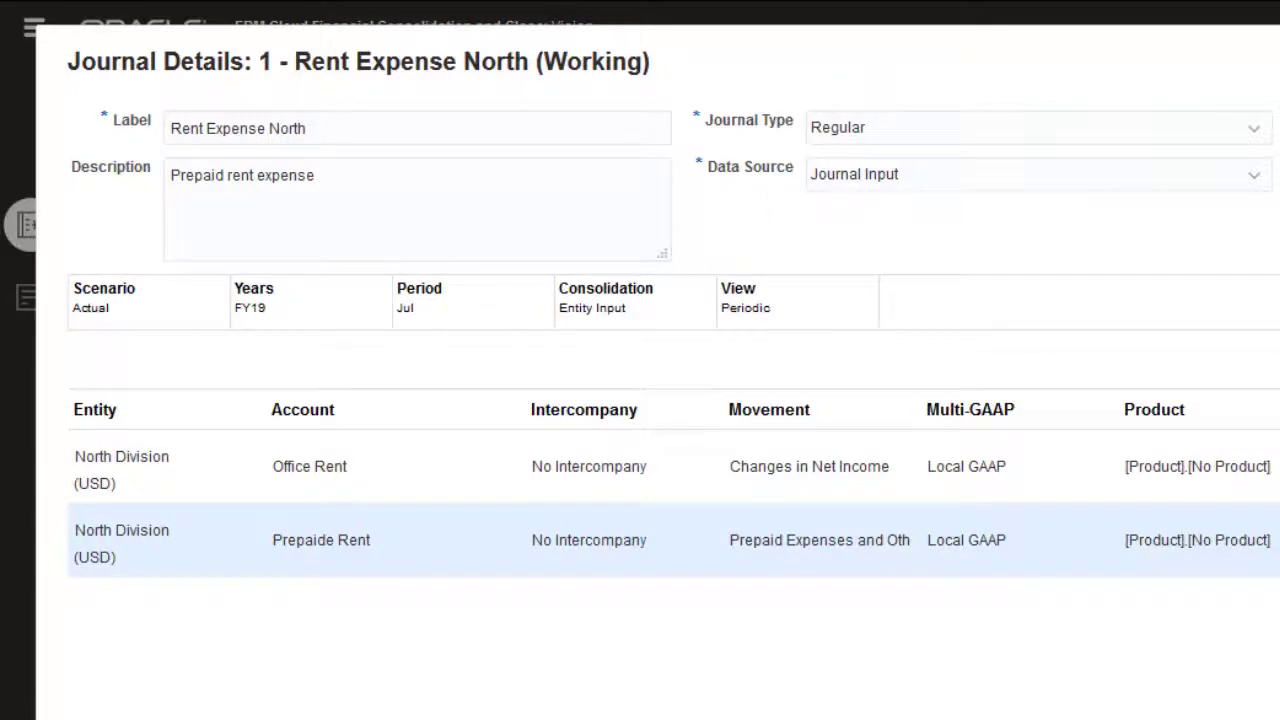